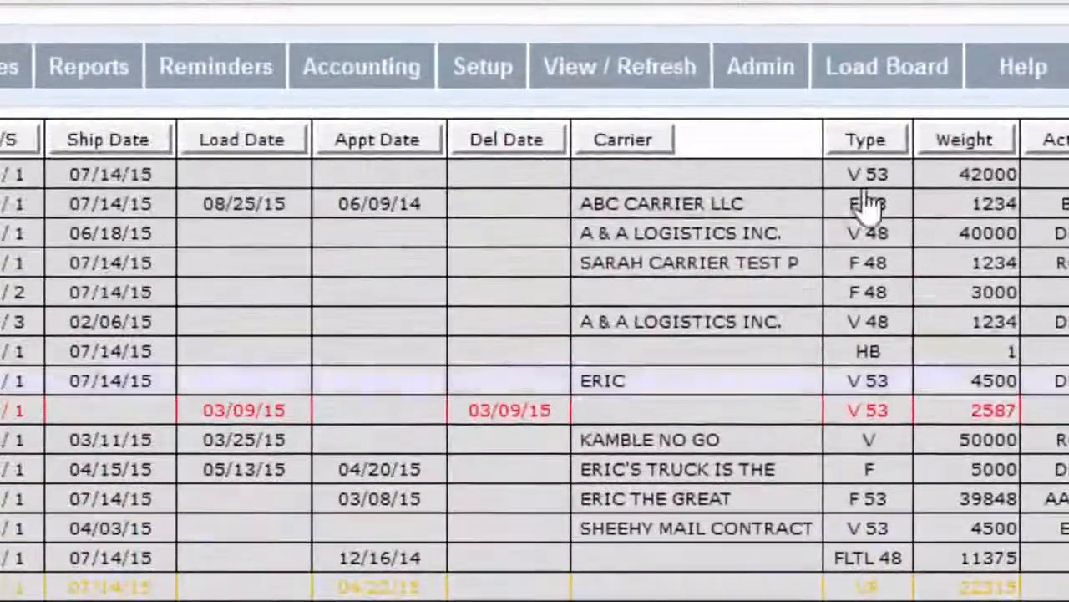
Open the Company Setup file from the Setup menu.
{"action": "mouse_move", "coordinate": [697, 88]}
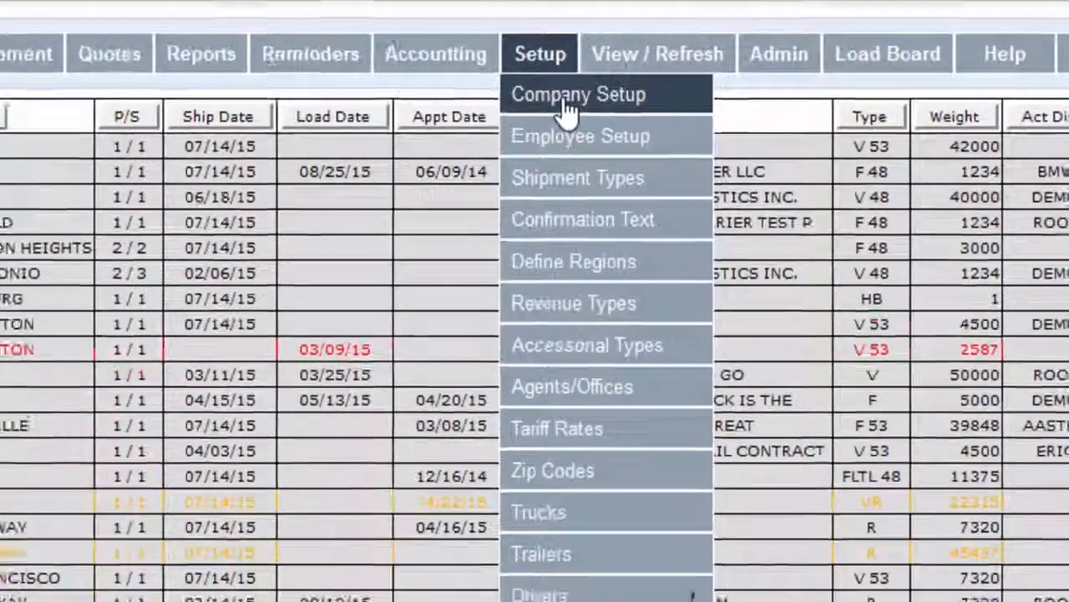
{"action": "left_click", "coordinate": [515, 124]}
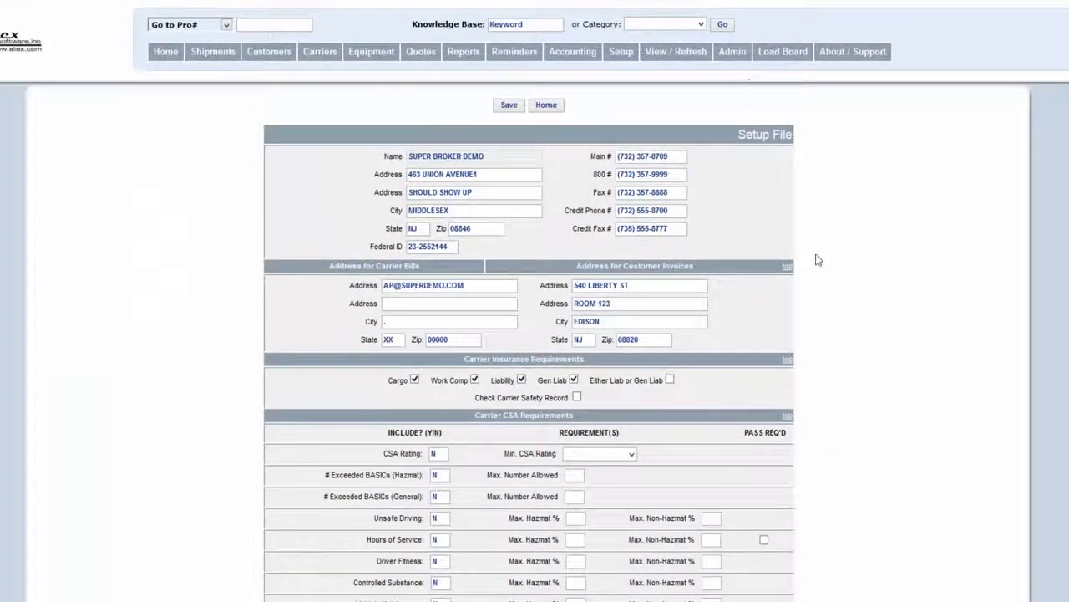
Scroll to ARC Options and highlight the carrier-required and arrived/departed field headings.
{"action": "scroll", "coordinate": [888, 243], "scroll_direction": "down", "scroll_amount": 10}
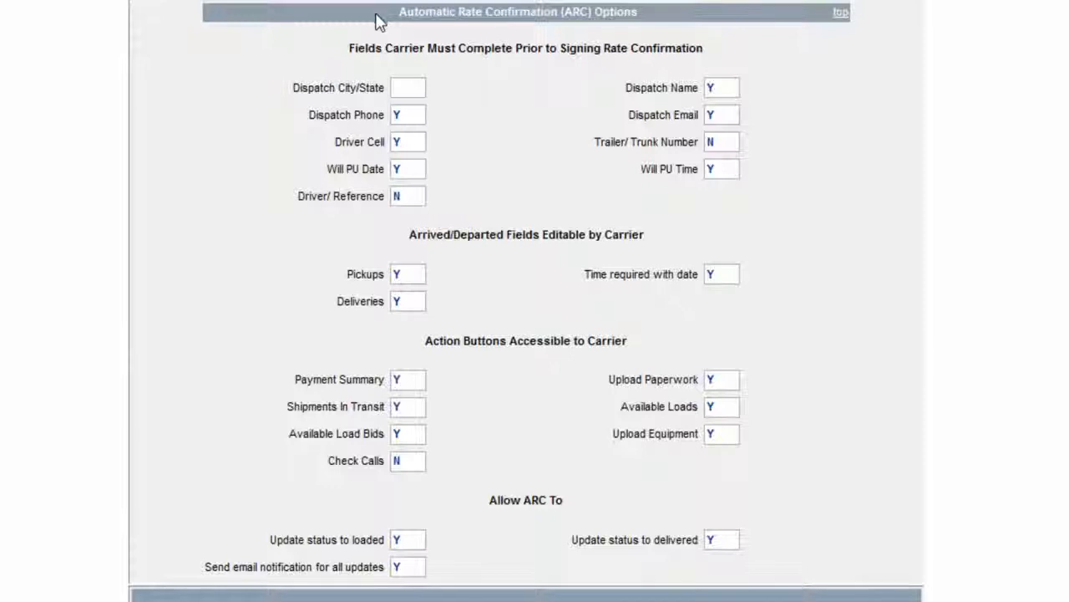
{"action": "left_click_drag", "start_coordinate": [398, 13], "coordinate": [679, 29]}
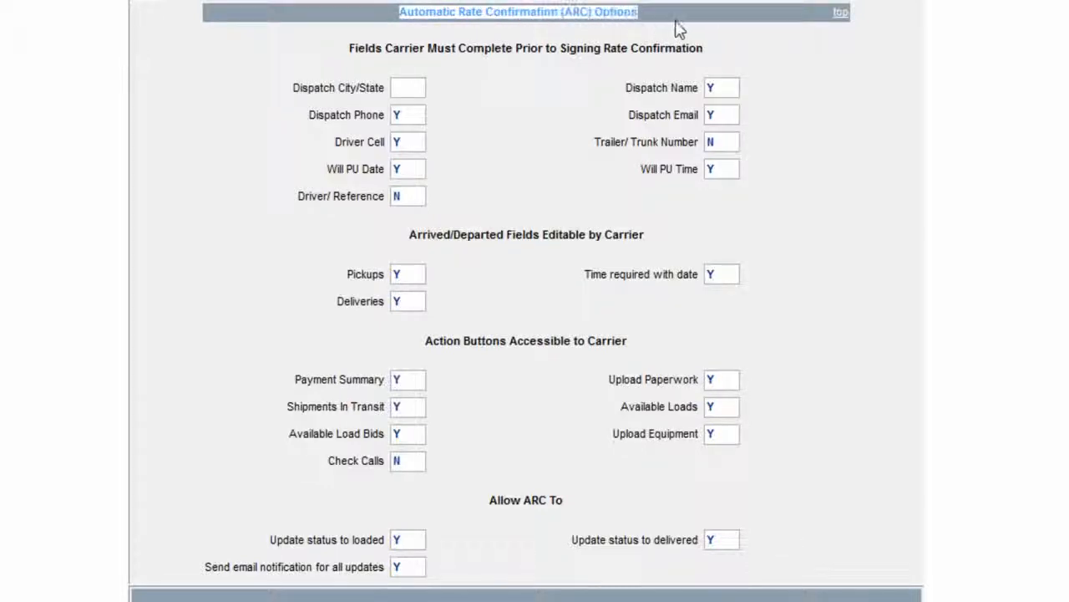
{"action": "left_click", "coordinate": [680, 29]}
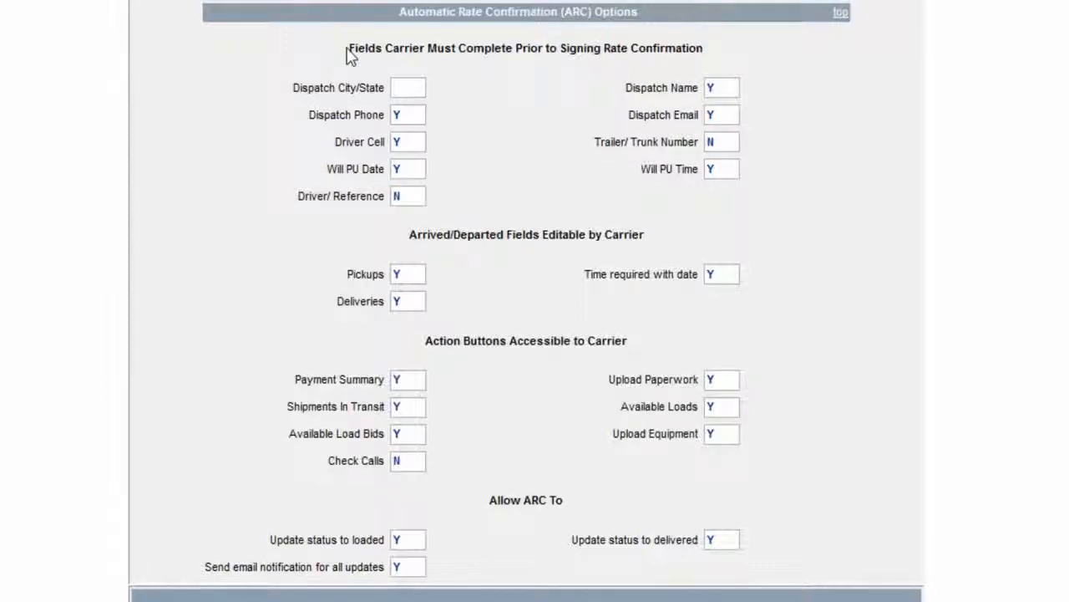
{"action": "left_click_drag", "start_coordinate": [349, 53], "coordinate": [716, 64]}
{"action": "left_click", "coordinate": [717, 64]}
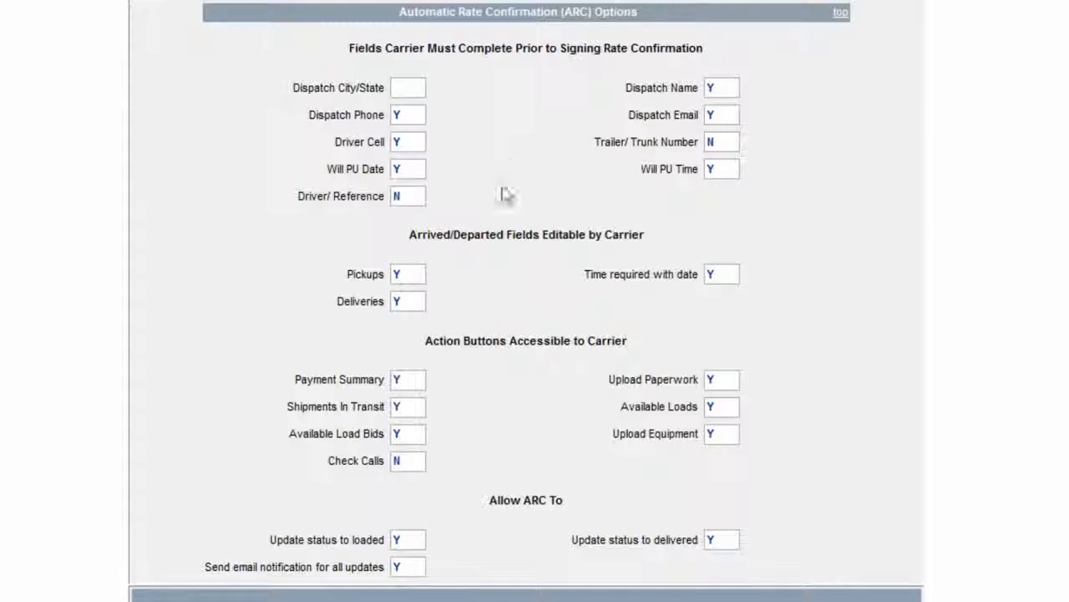
{"action": "left_click_drag", "start_coordinate": [391, 231], "coordinate": [728, 229]}
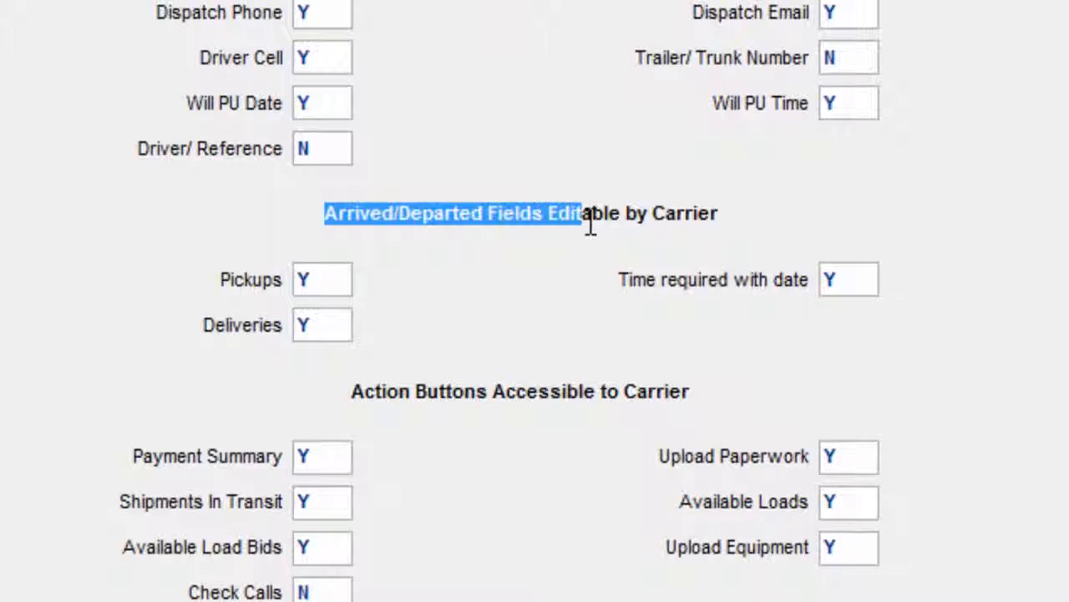
{"action": "left_click", "coordinate": [534, 286]}
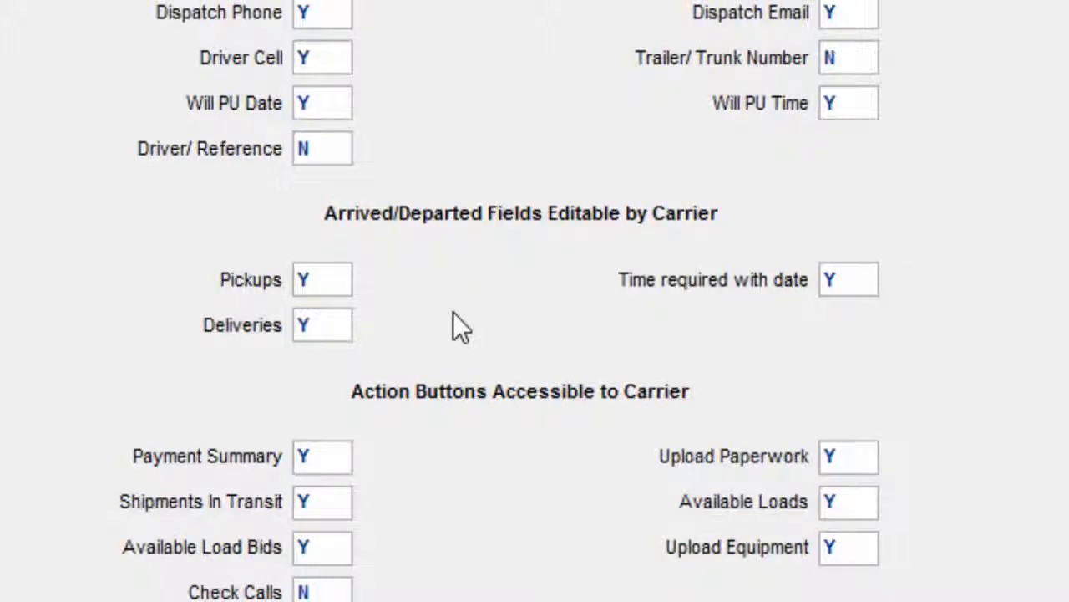
{"action": "left_click", "coordinate": [321, 280]}
{"action": "left_click_drag", "start_coordinate": [322, 337], "coordinate": [347, 336]}
{"action": "left_click", "coordinate": [840, 280]}
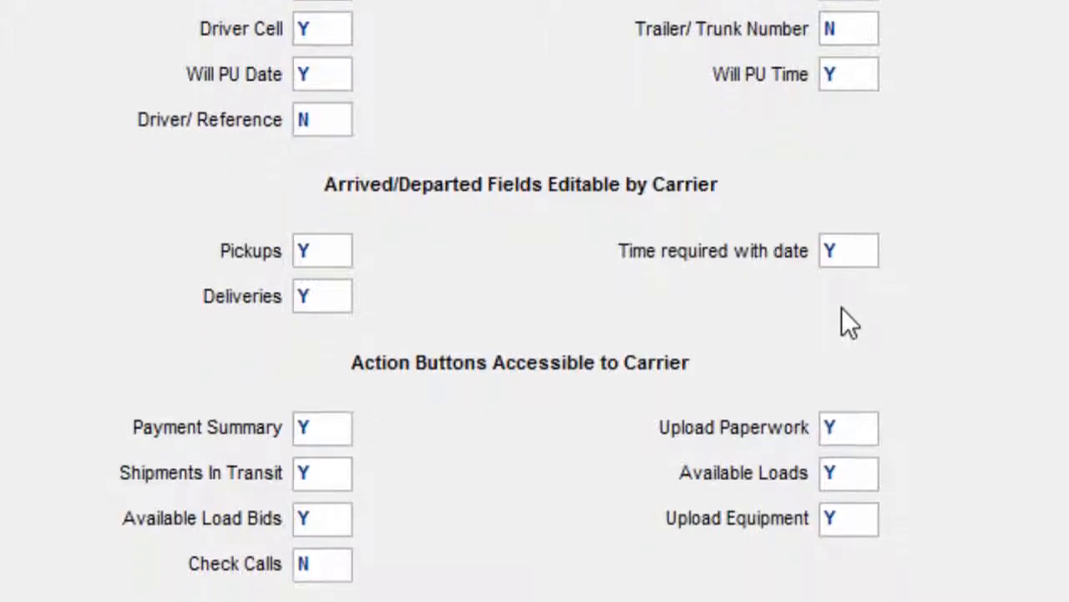
{"action": "left_click_drag", "start_coordinate": [351, 186], "coordinate": [706, 188]}
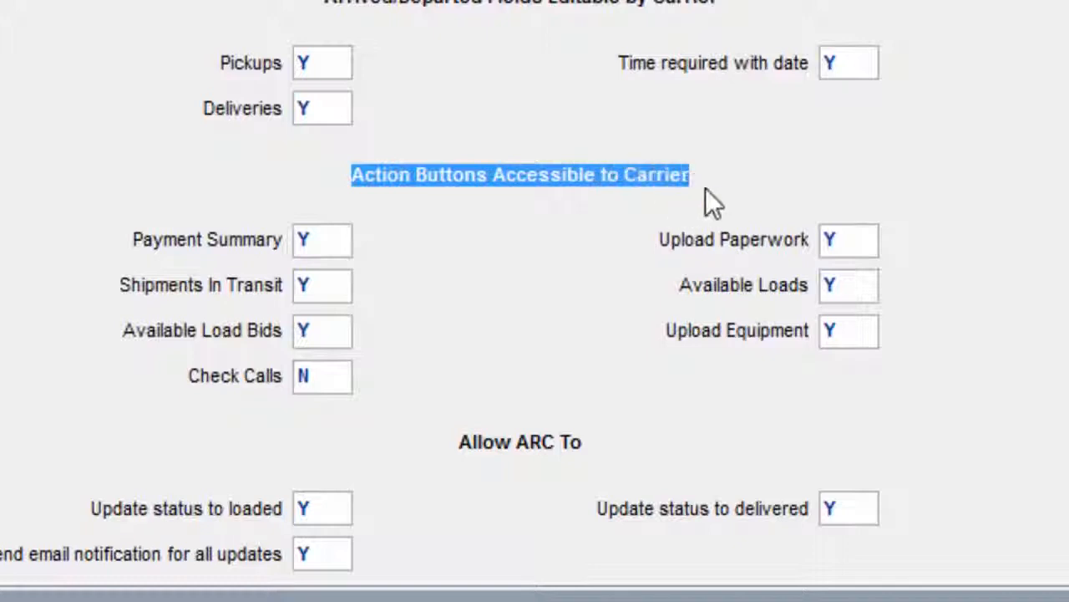
{"action": "left_click", "coordinate": [506, 302]}
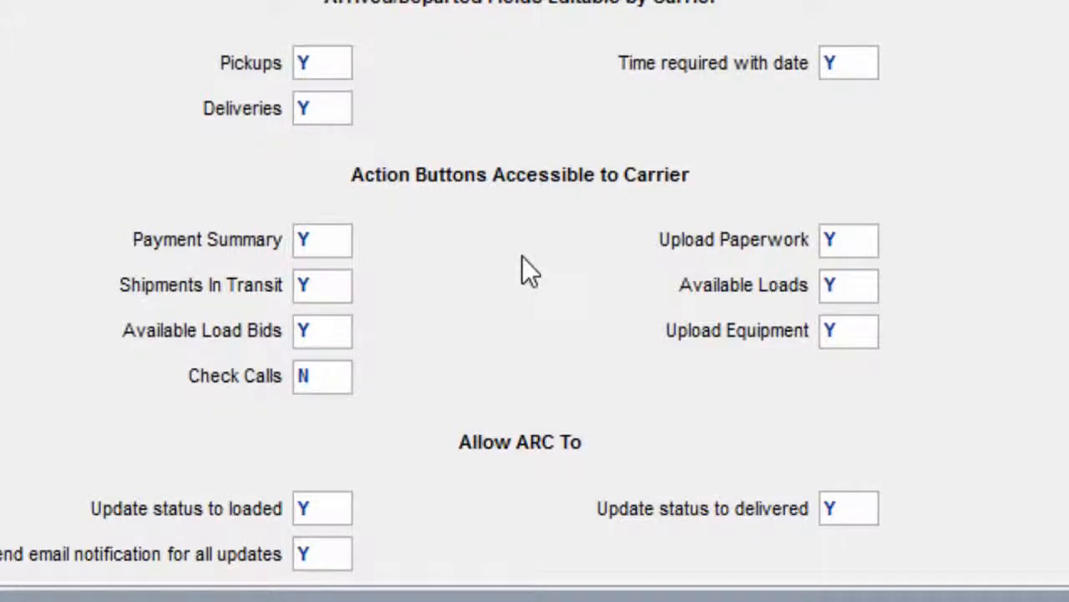
{"action": "left_click", "coordinate": [333, 240]}
{"action": "double_click", "coordinate": [330, 241]}
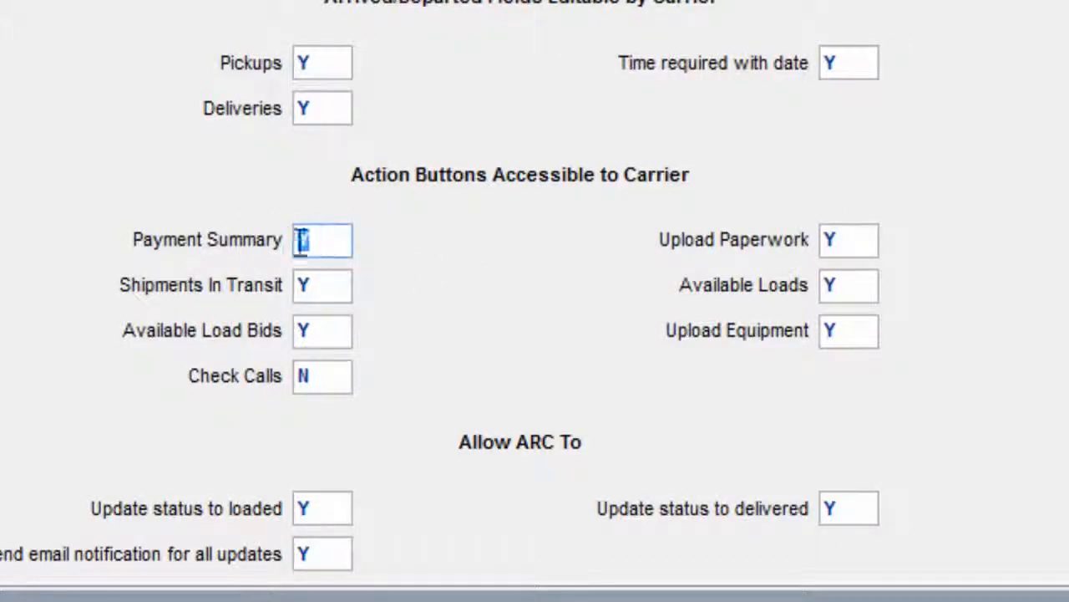
{"action": "type", "text": "Y"}
{"action": "left_click", "coordinate": [320, 285]}
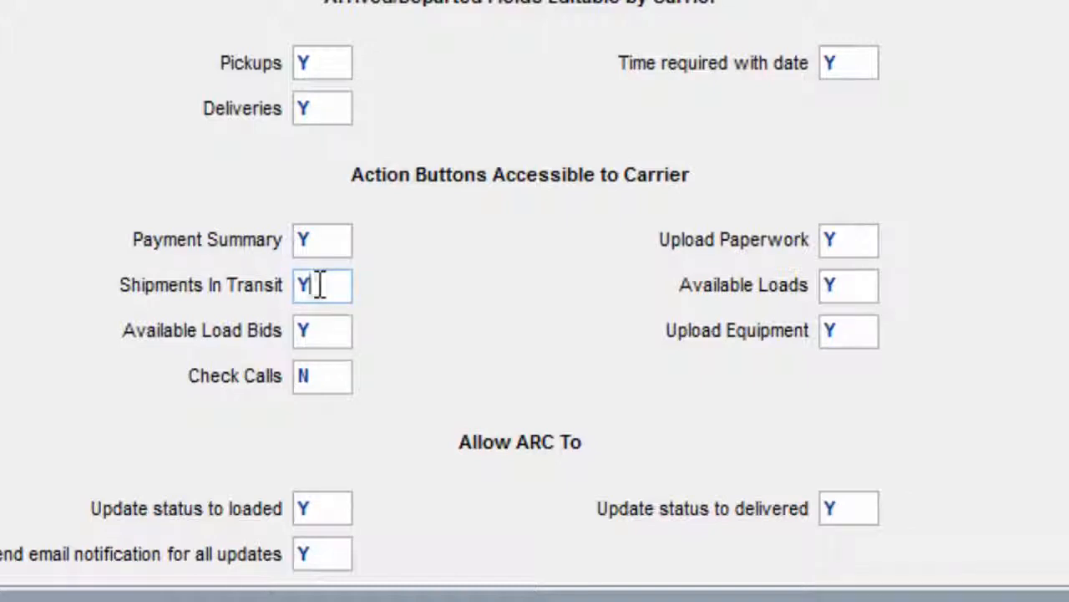
{"action": "left_click", "coordinate": [334, 330]}
{"action": "left_click", "coordinate": [333, 375]}
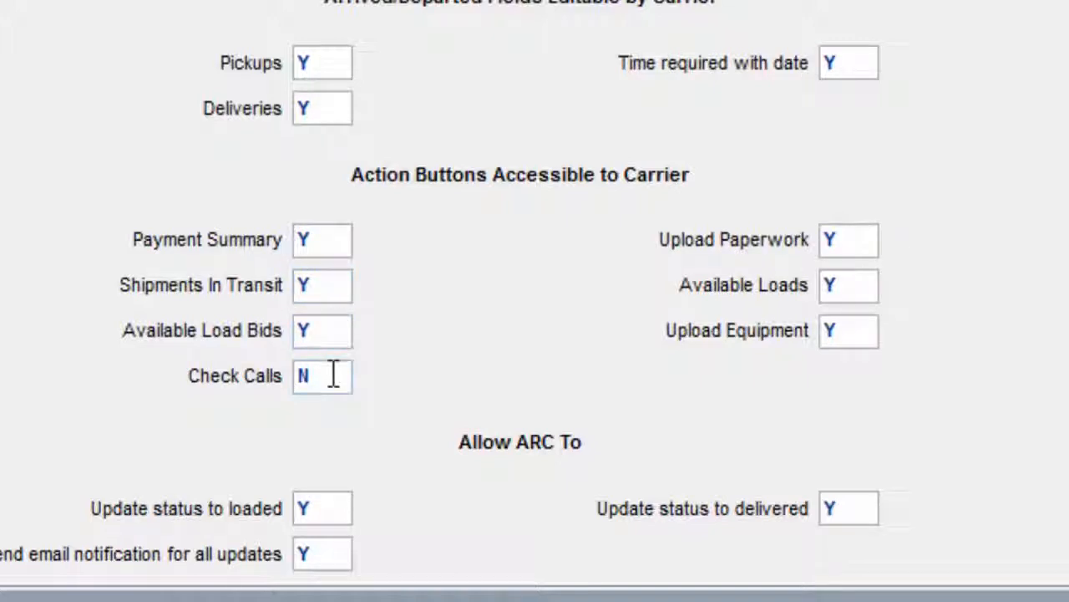
{"action": "left_click", "coordinate": [548, 306]}
{"action": "left_click_drag", "start_coordinate": [462, 441], "coordinate": [584, 442]}
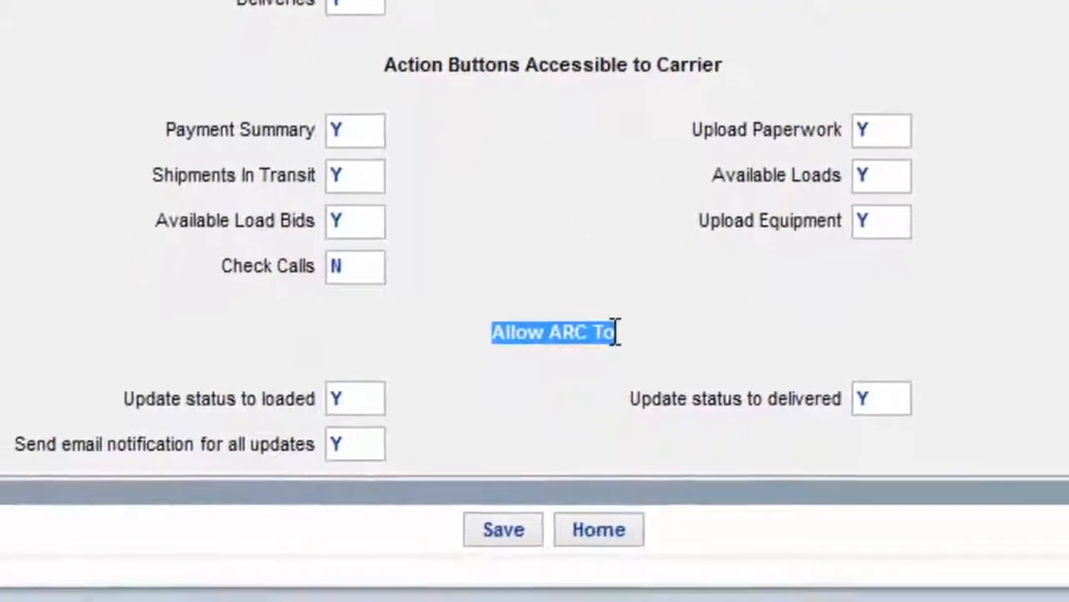
{"action": "left_click", "coordinate": [568, 440]}
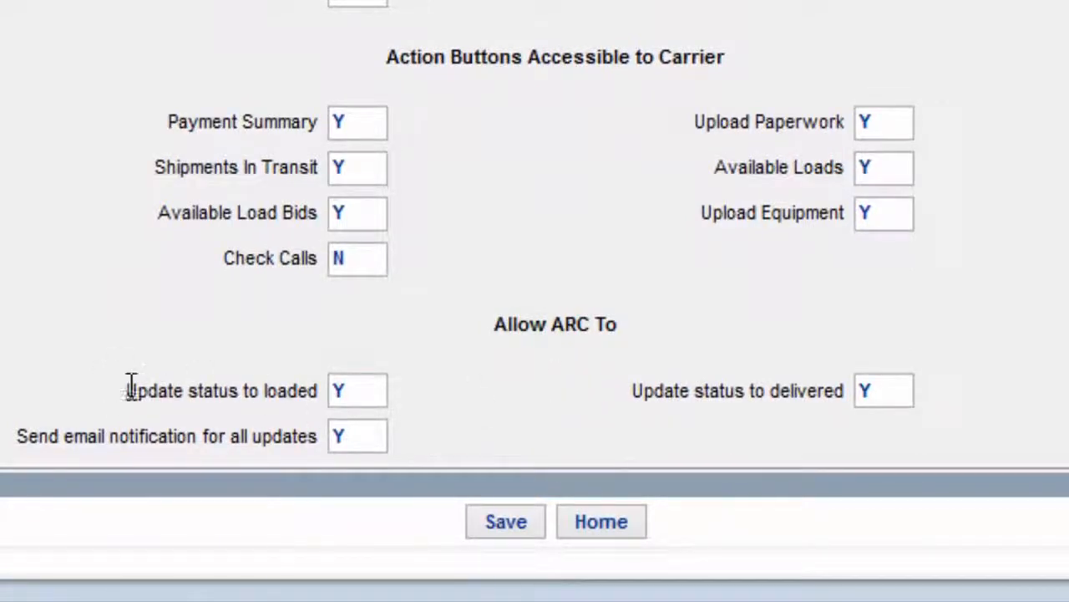
{"action": "left_click_drag", "start_coordinate": [126, 390], "coordinate": [321, 402]}
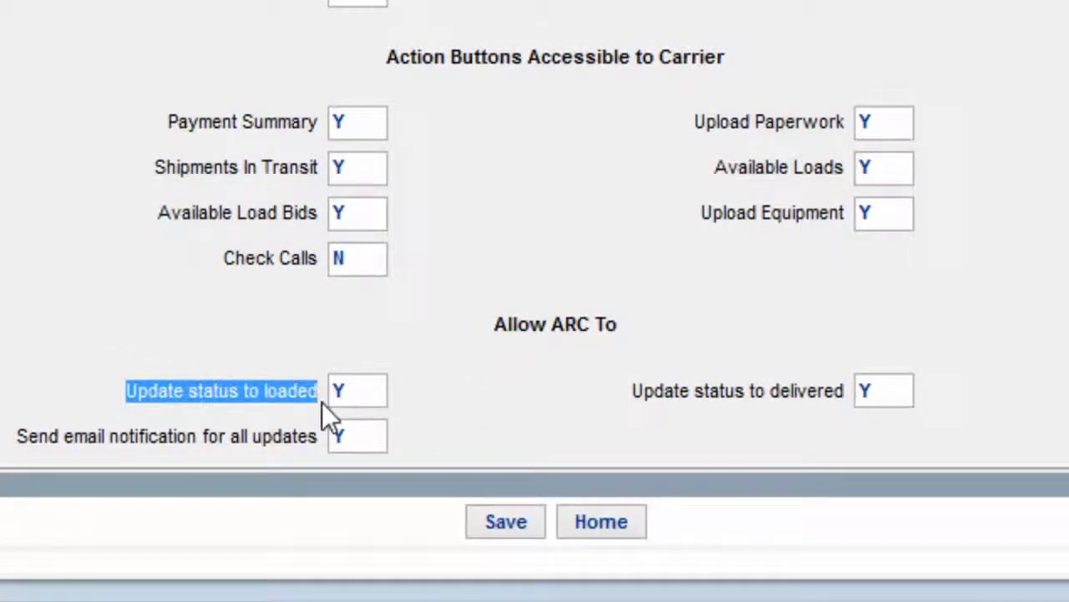
{"action": "left_click", "coordinate": [229, 341]}
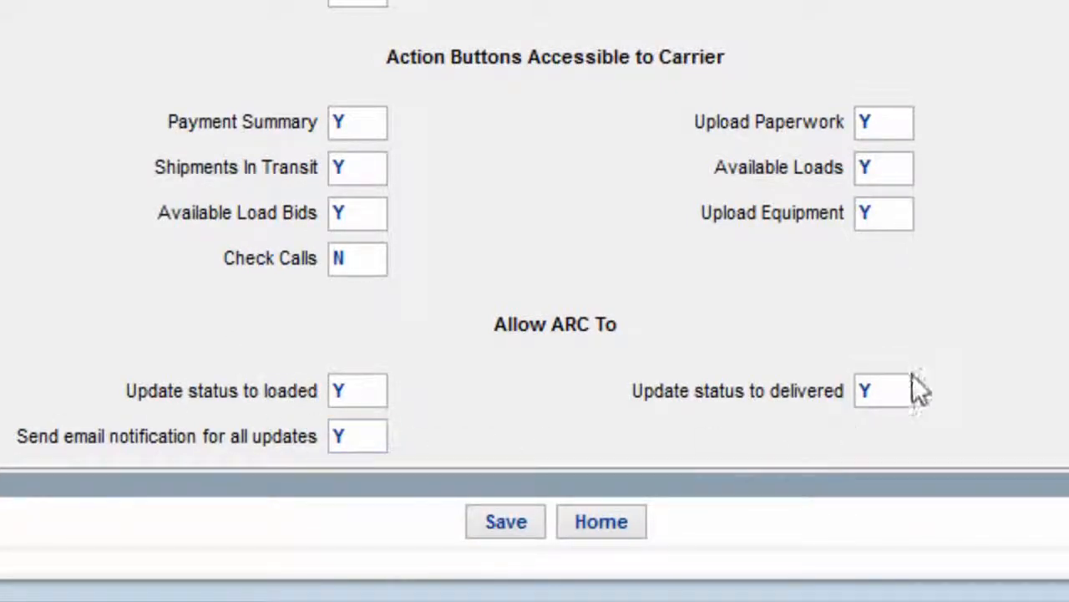
{"action": "left_click", "coordinate": [898, 390]}
{"action": "mouse_move", "coordinate": [802, 411]}
{"action": "left_click_drag", "start_coordinate": [14, 439], "coordinate": [164, 451]}
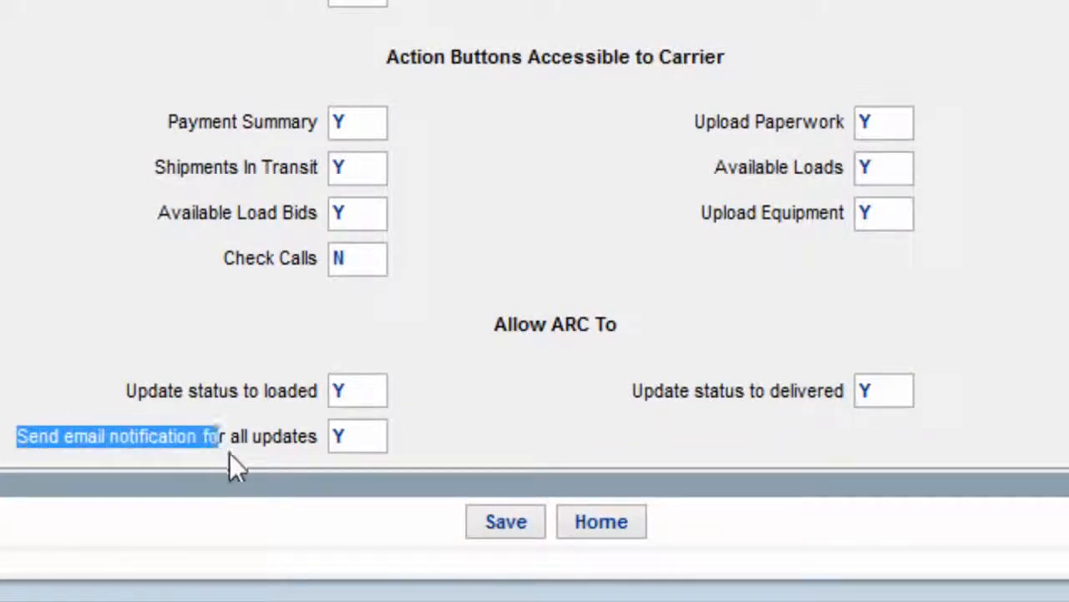
{"action": "left_click", "coordinate": [146, 456]}
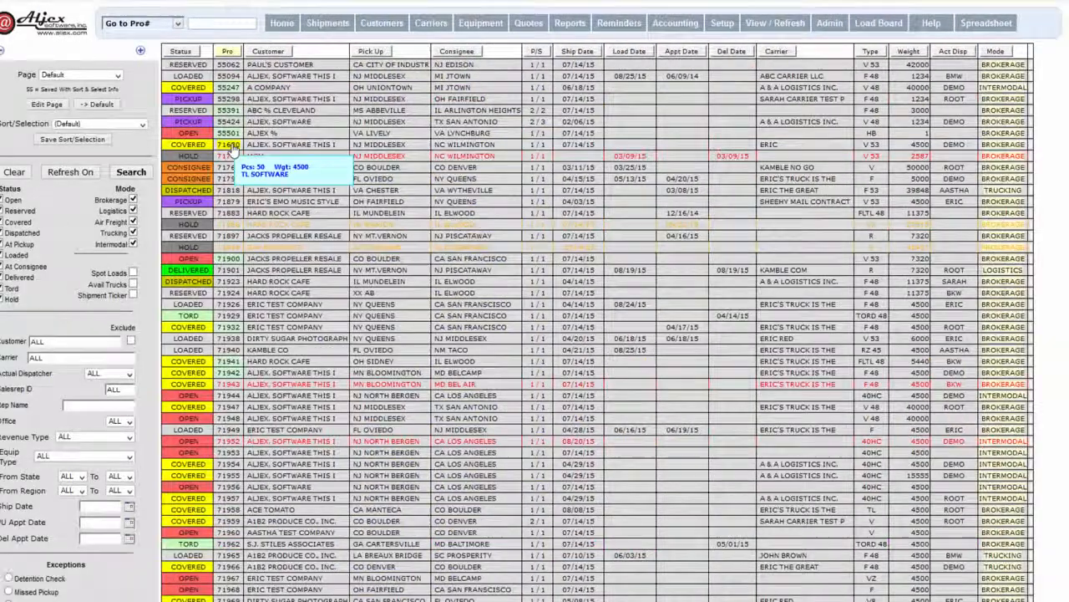
Open the TL SOFTWARE shipment and bring up its Carrier Confirmation V2 output options.
{"action": "left_click", "coordinate": [232, 147]}
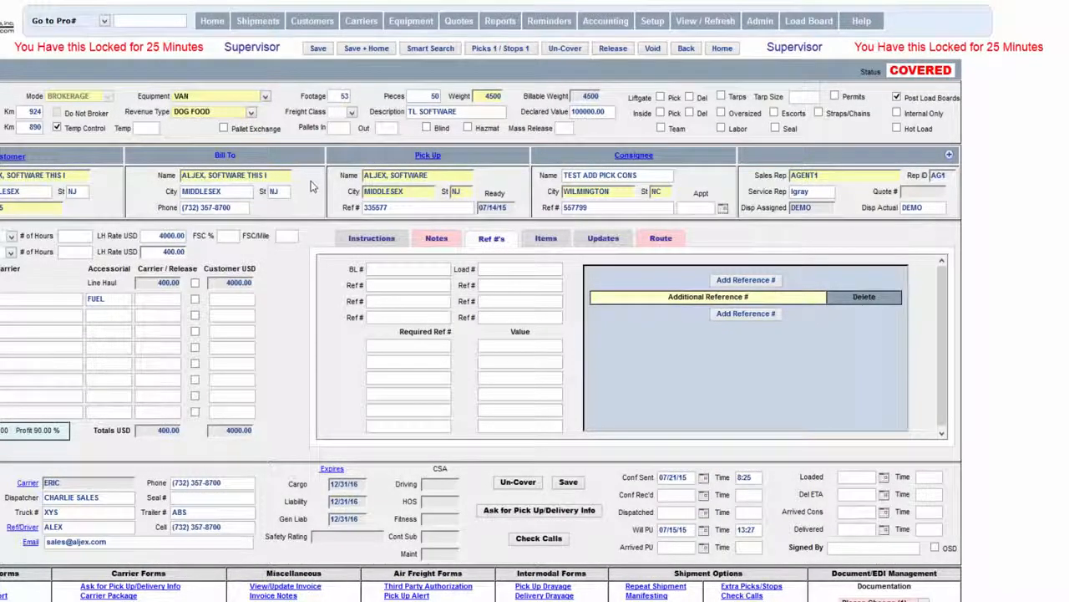
{"action": "scroll", "coordinate": [308, 252], "scroll_direction": "down", "scroll_amount": 2}
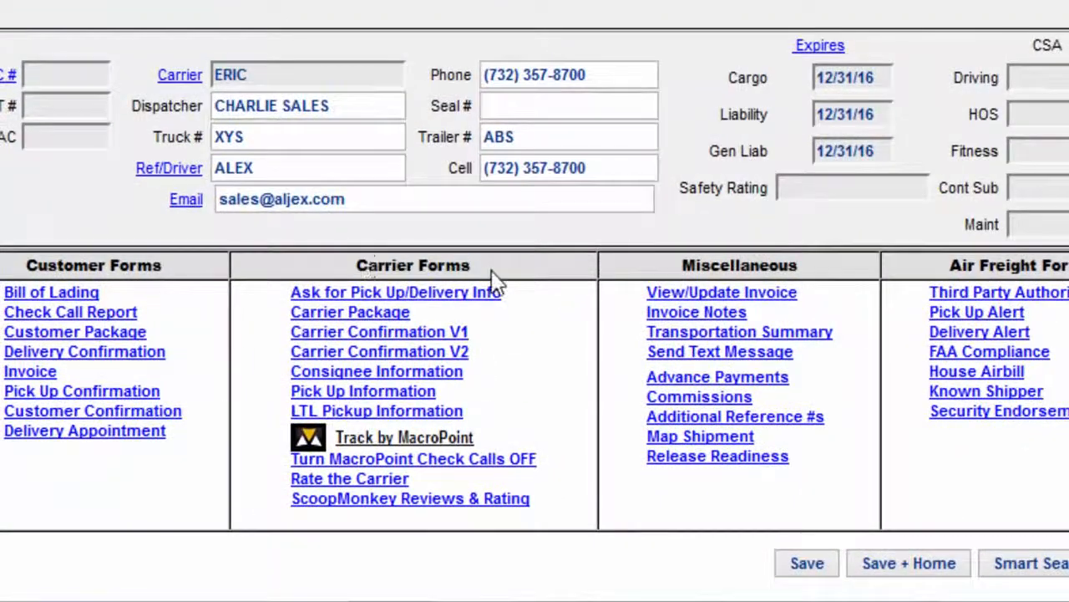
{"action": "left_click", "coordinate": [416, 354]}
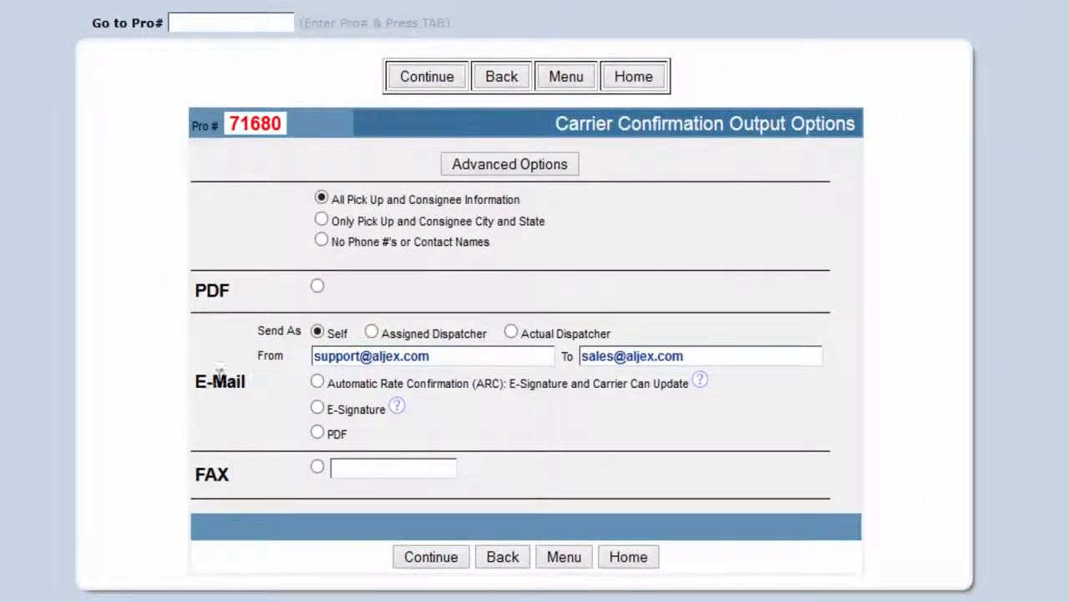
E-mail Pro 71680's carrier confirmation as an Automatic Rate Confirmation (ARC) e-signature request.
{"action": "left_click", "coordinate": [318, 381]}
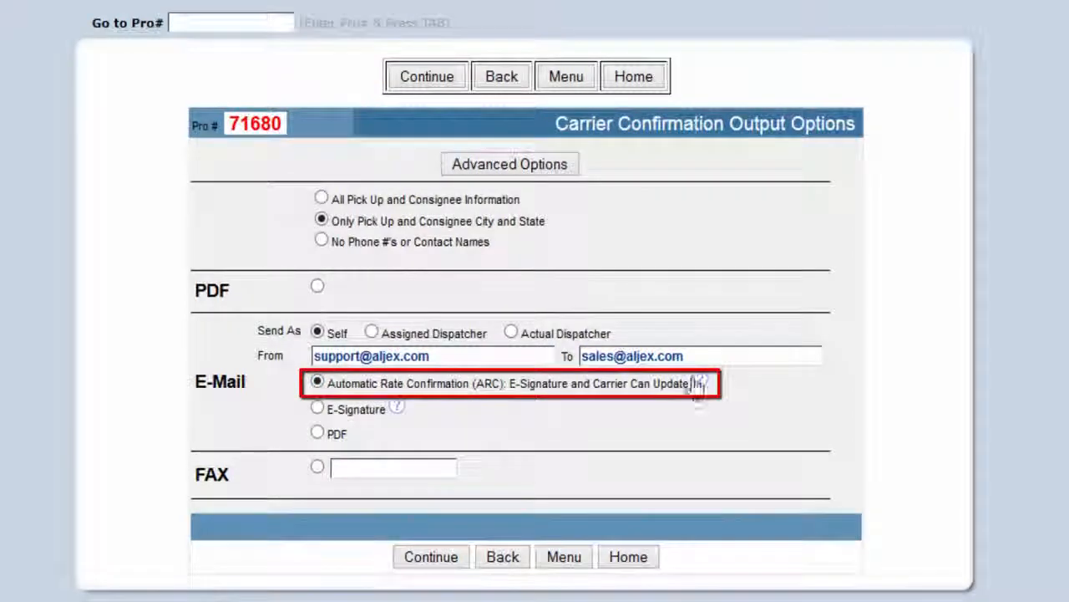
{"action": "left_click", "coordinate": [720, 355]}
{"action": "mouse_move", "coordinate": [720, 355]}
{"action": "left_mouse_down"}
{"action": "mouse_move", "coordinate": [562, 351]}
{"action": "mouse_move", "coordinate": [724, 351]}
{"action": "left_mouse_up"}
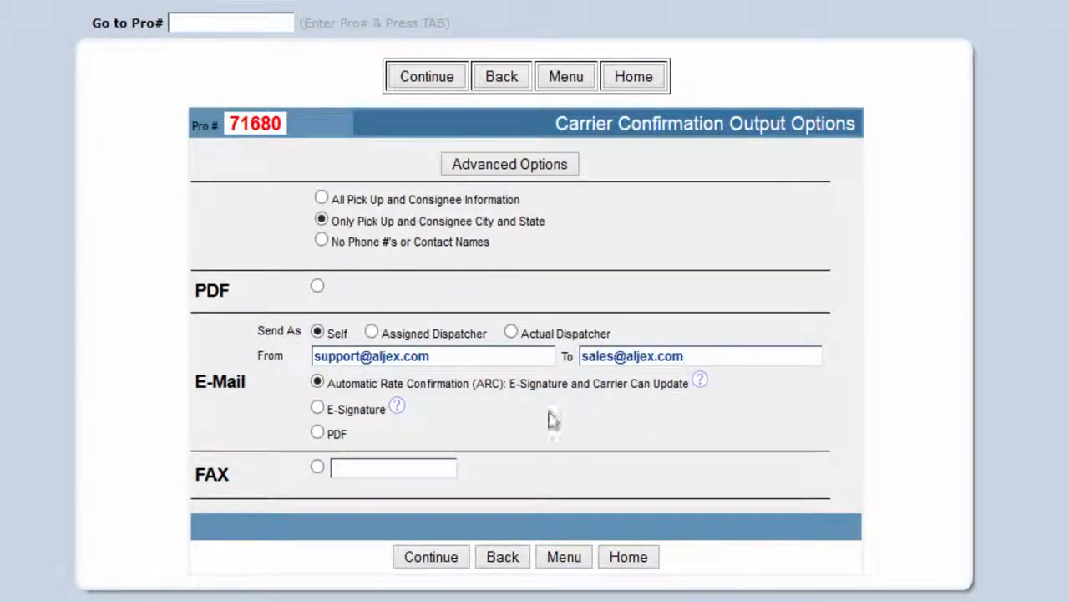
{"action": "left_click_drag", "start_coordinate": [461, 359], "coordinate": [374, 358]}
{"action": "left_click", "coordinate": [449, 359]}
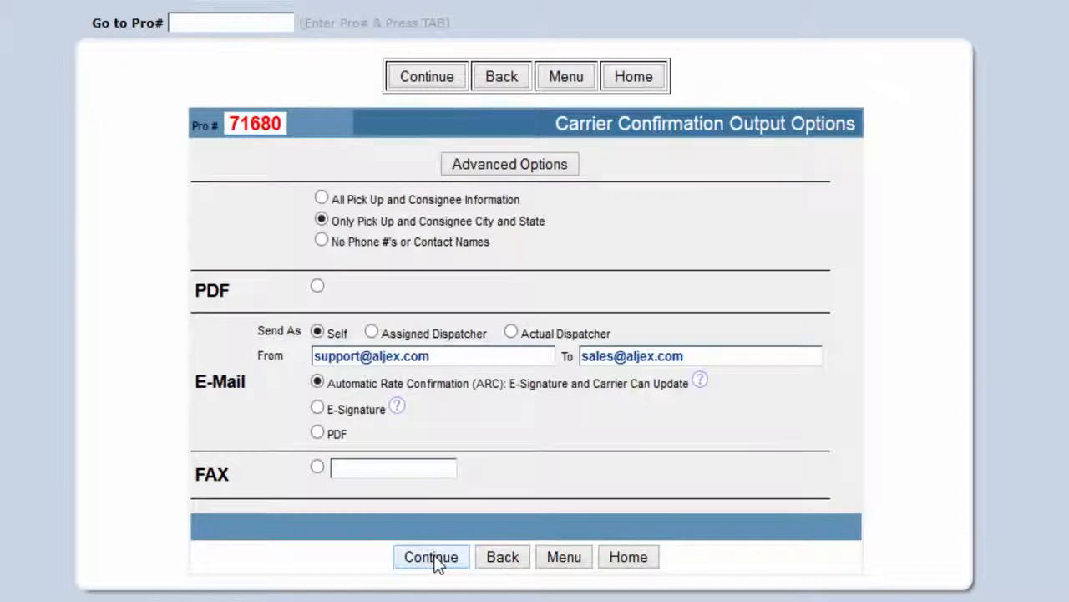
{"action": "left_click", "coordinate": [433, 558]}
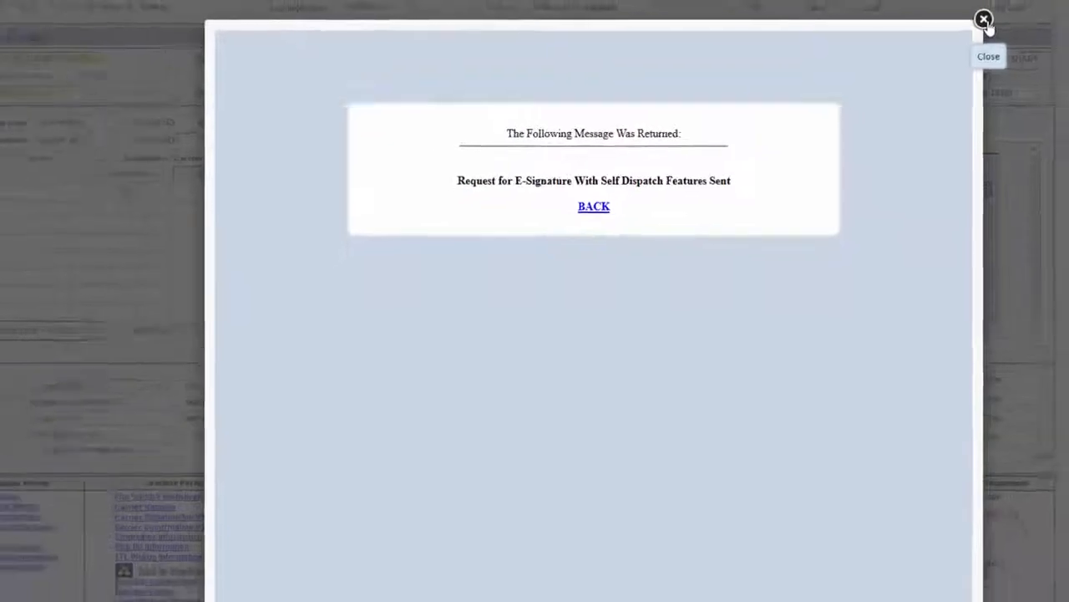
Dismiss the Request Sent message and open the carrier portal signing page for Pro# 71680.
{"action": "left_click", "coordinate": [984, 20]}
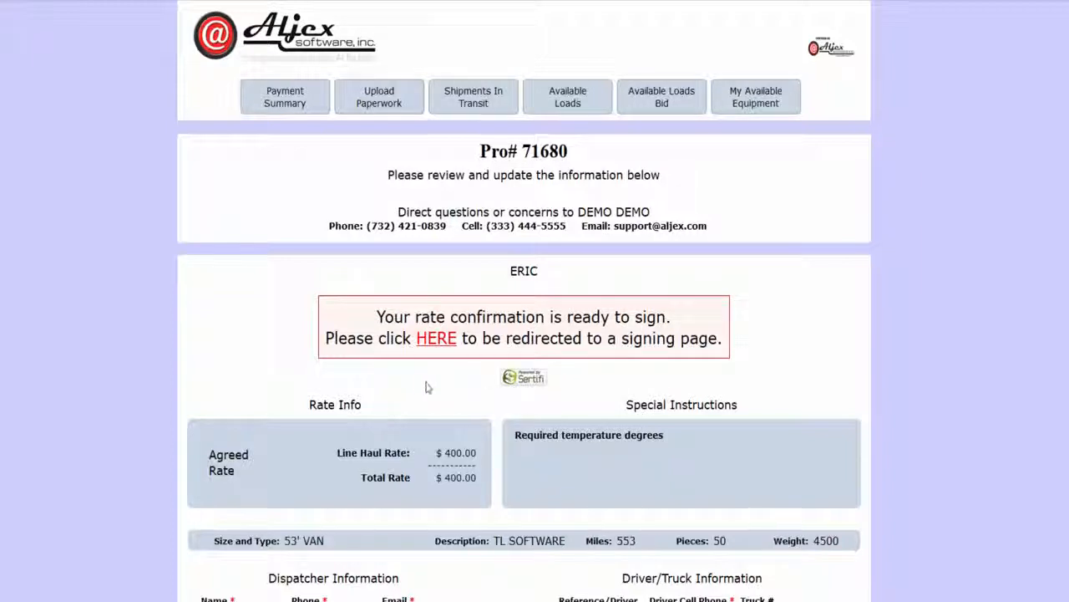
{"action": "scroll", "coordinate": [426, 386], "scroll_direction": "down", "scroll_amount": 2}
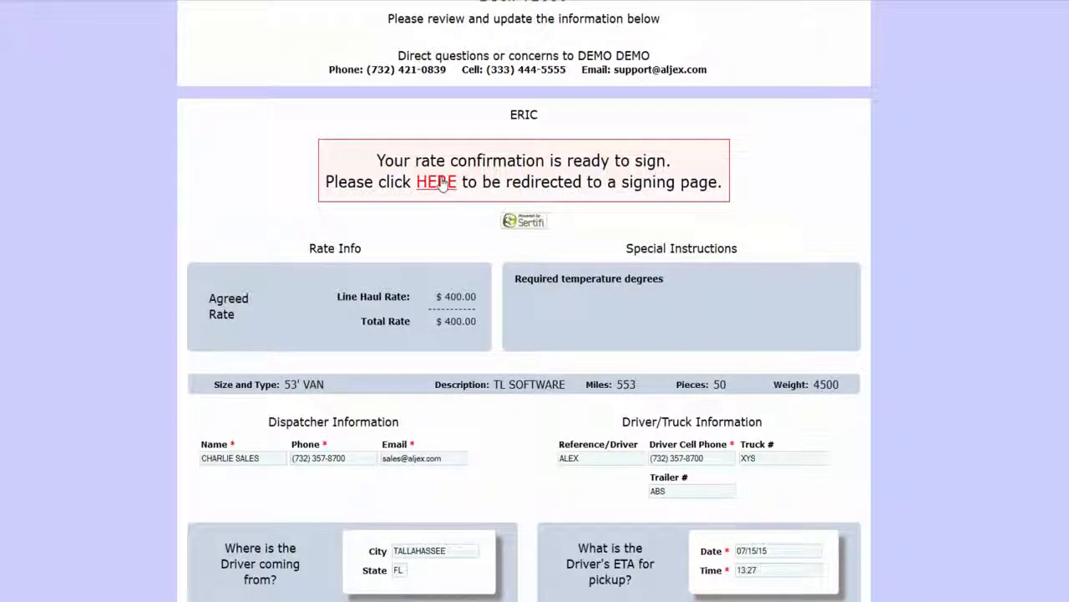
{"action": "left_click", "coordinate": [440, 184]}
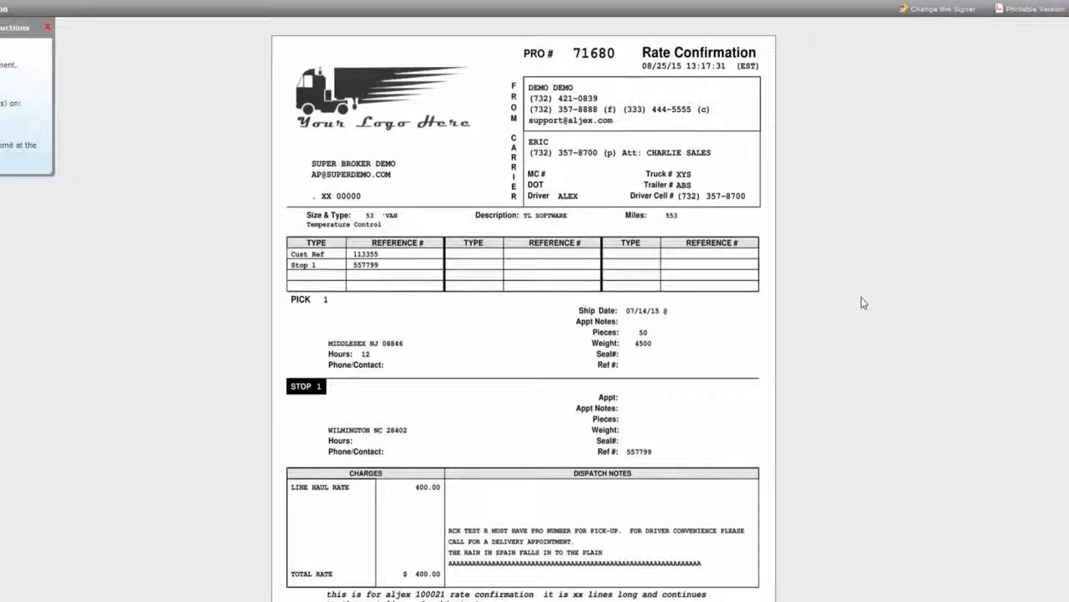
Type the carrier signer's name in the Sign Here field and choose Submit Electronically.
{"action": "scroll", "coordinate": [843, 222], "scroll_direction": "down", "scroll_amount": 5}
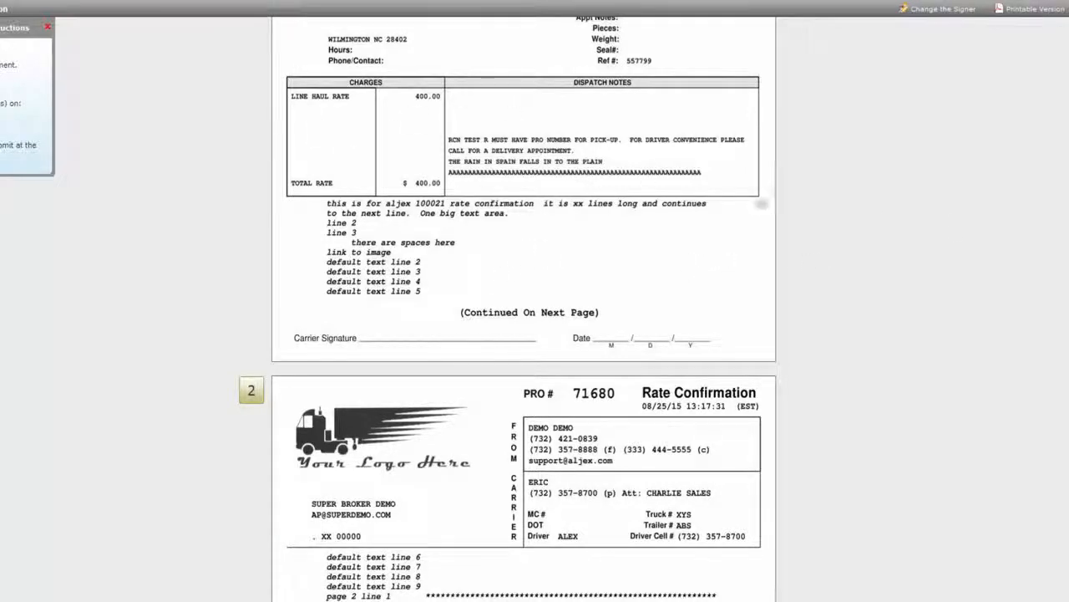
{"action": "scroll", "coordinate": [967, 226], "scroll_direction": "down", "scroll_amount": 15}
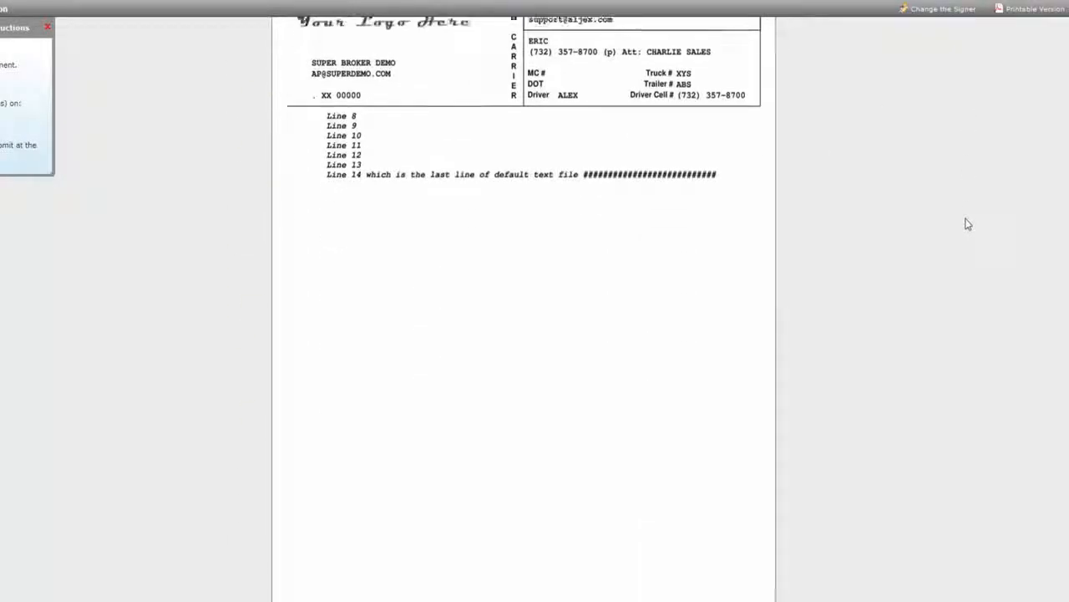
{"action": "scroll", "coordinate": [966, 224], "scroll_direction": "down", "scroll_amount": 10}
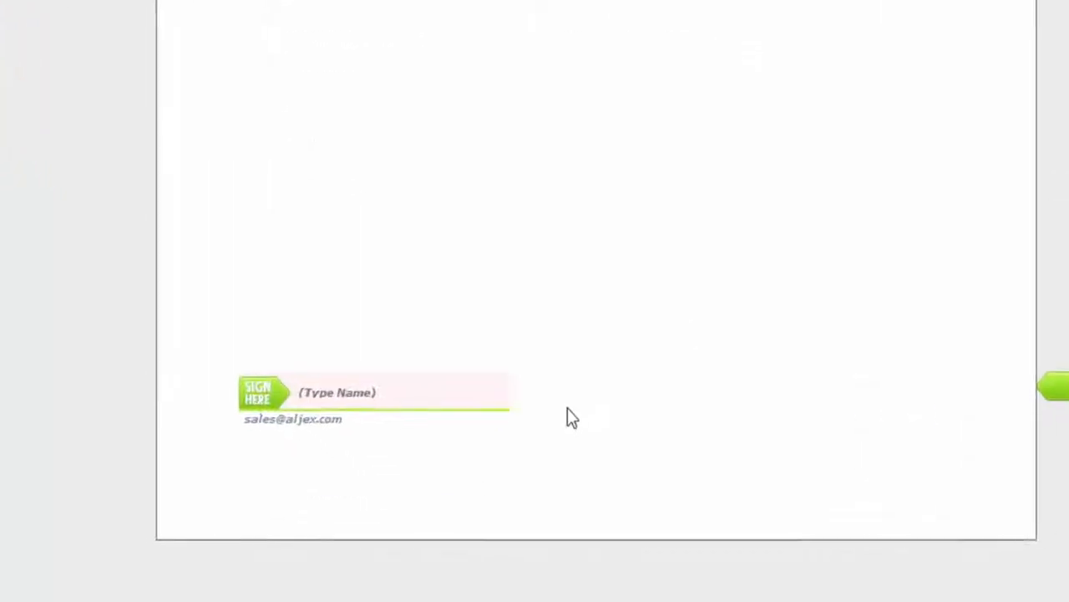
{"action": "left_click", "coordinate": [369, 389]}
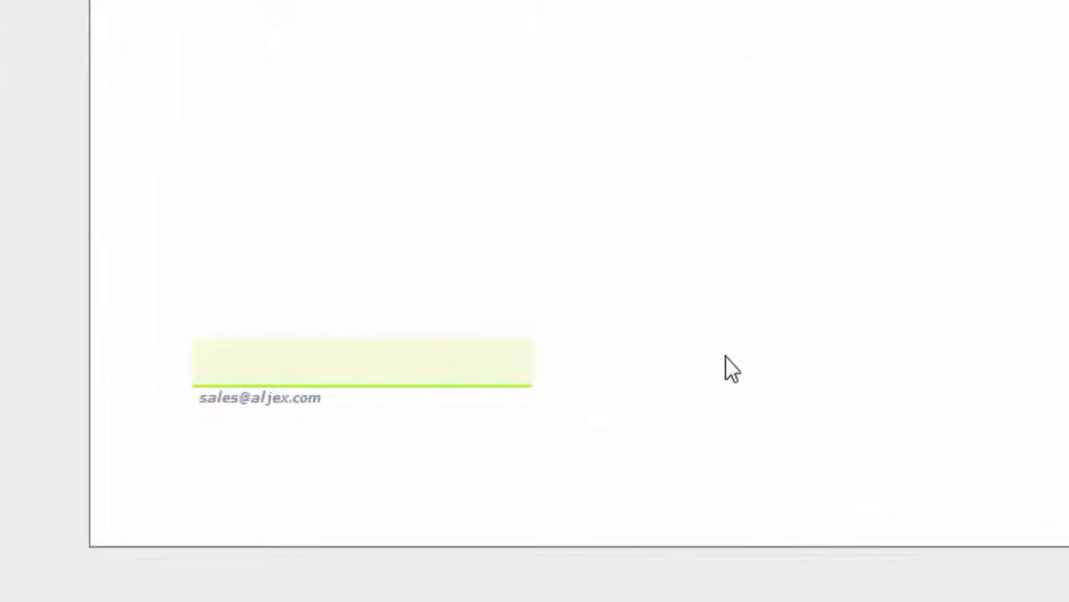
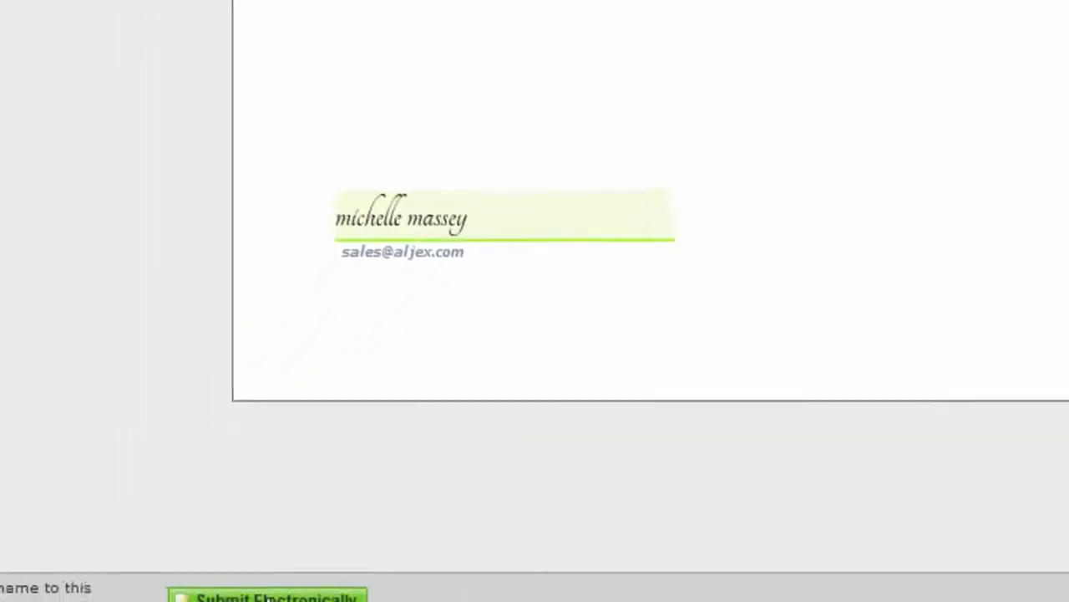
{"action": "left_click", "coordinate": [293, 587]}
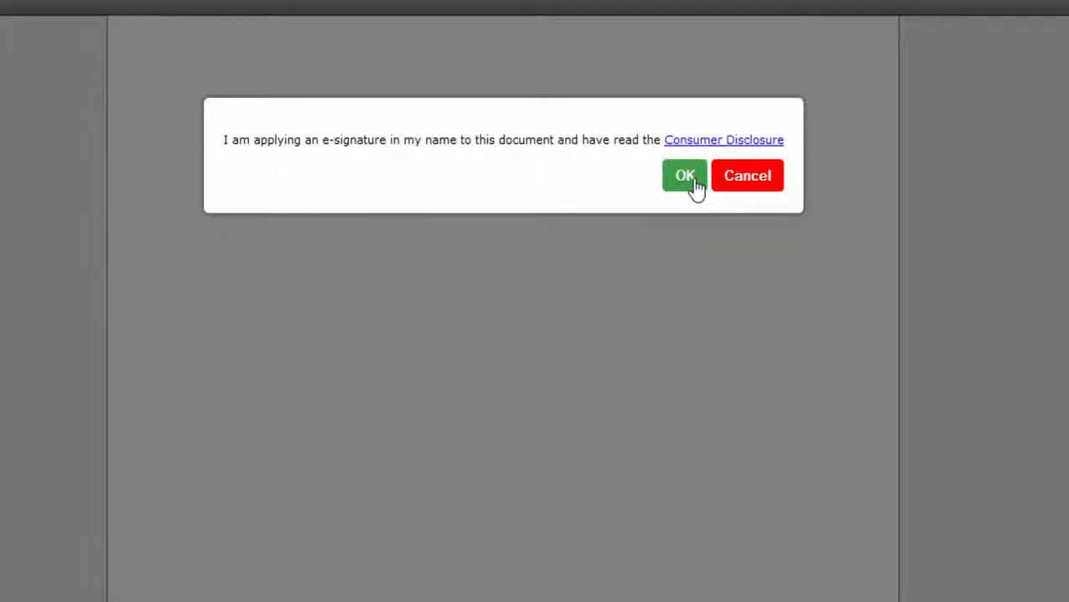
Accept the e-signature consent dialog with OK.
{"action": "left_click", "coordinate": [685, 177]}
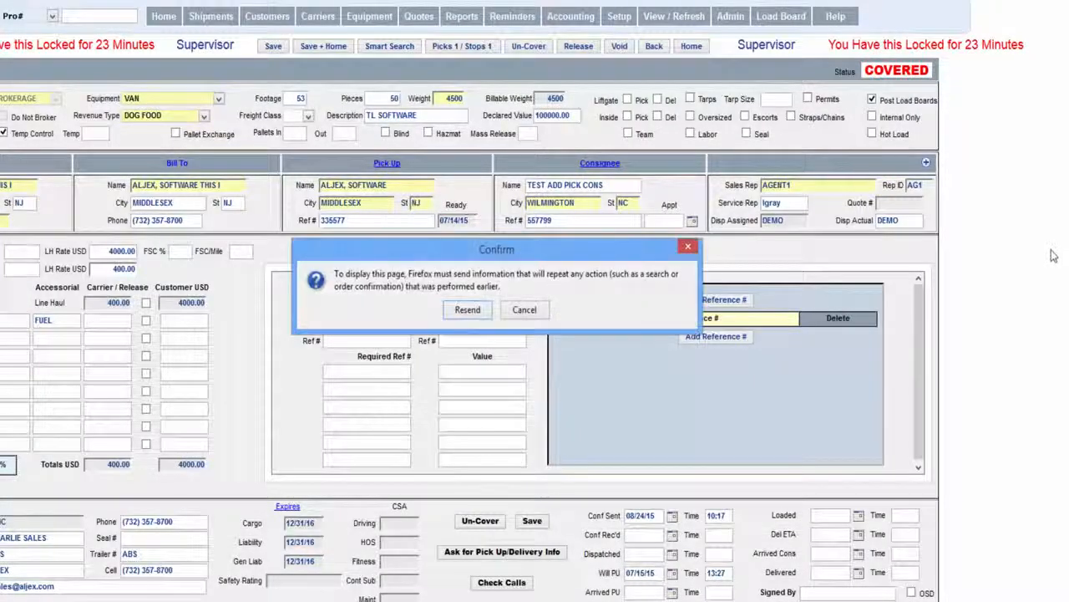
Reload the shipment and verify Conf Rec'd 08/25/15 13:18 after Conf Sent 08/24/15 10:17.
{"action": "left_click", "coordinate": [471, 311]}
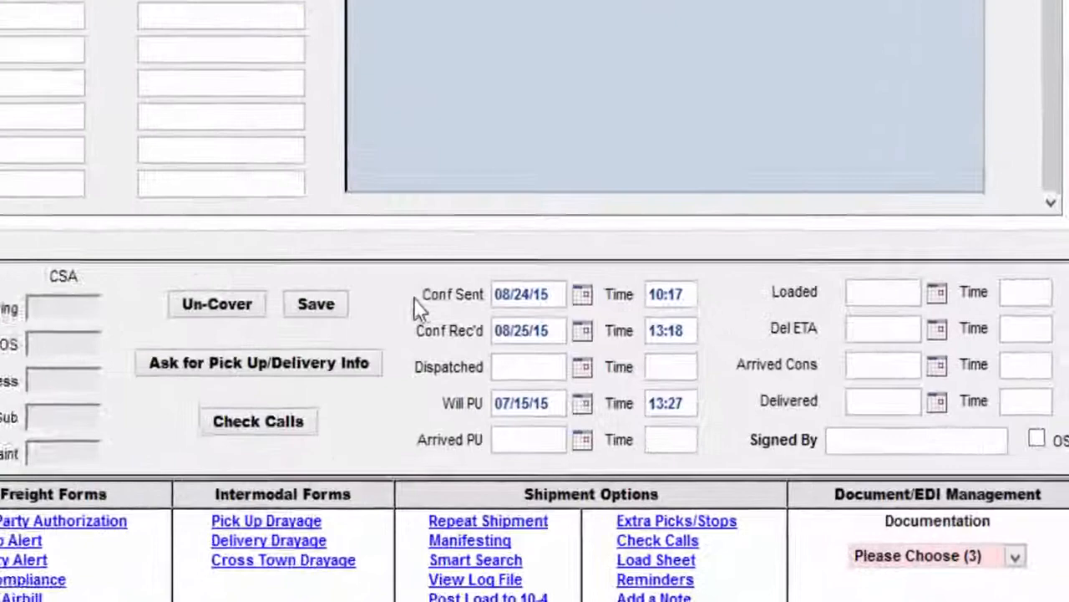
{"action": "left_click_drag", "start_coordinate": [414, 298], "coordinate": [489, 294]}
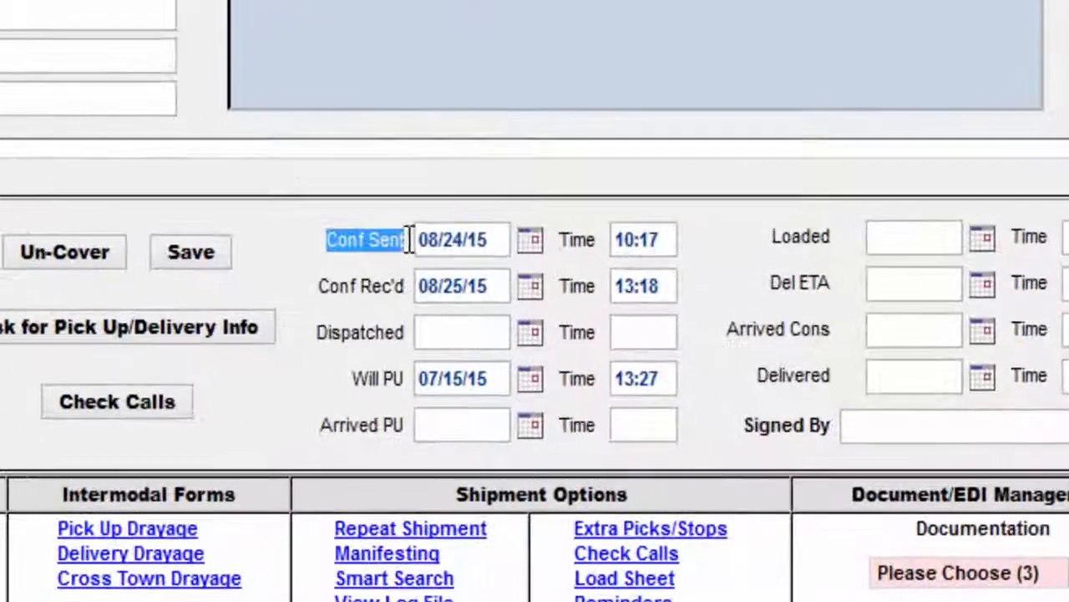
{"action": "left_click", "coordinate": [426, 341]}
{"action": "left_click_drag", "start_coordinate": [418, 330], "coordinate": [502, 329]}
{"action": "left_click", "coordinate": [478, 286]}
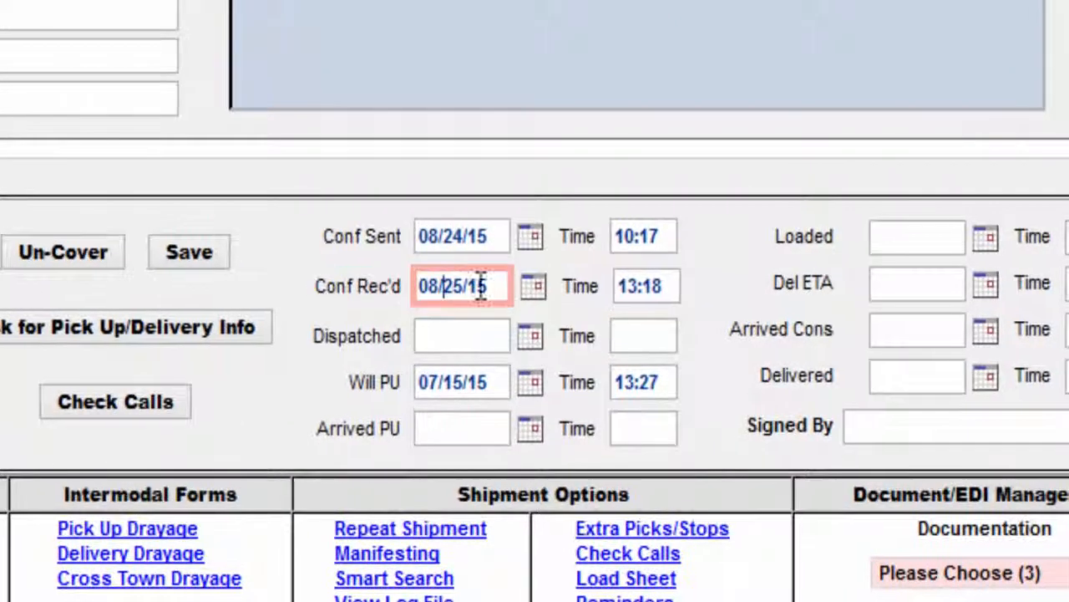
{"action": "left_click", "coordinate": [652, 288]}
{"action": "left_click", "coordinate": [485, 287]}
{"action": "left_click", "coordinate": [646, 288]}
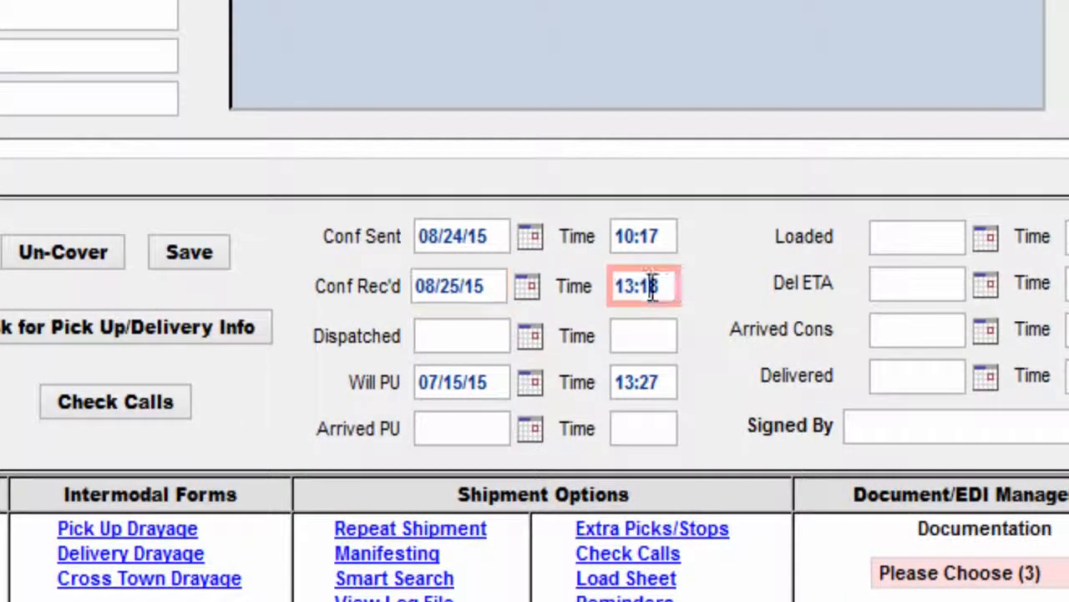
{"action": "left_click_drag", "start_coordinate": [683, 284], "coordinate": [617, 286]}
{"action": "left_click", "coordinate": [674, 285]}
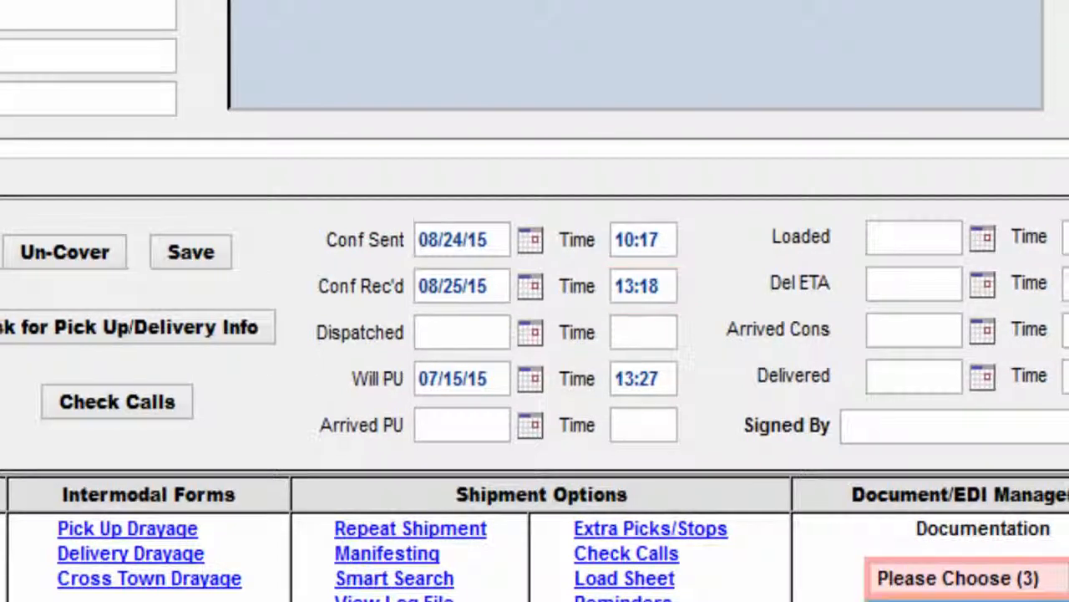
{"action": "left_click", "coordinate": [1057, 573]}
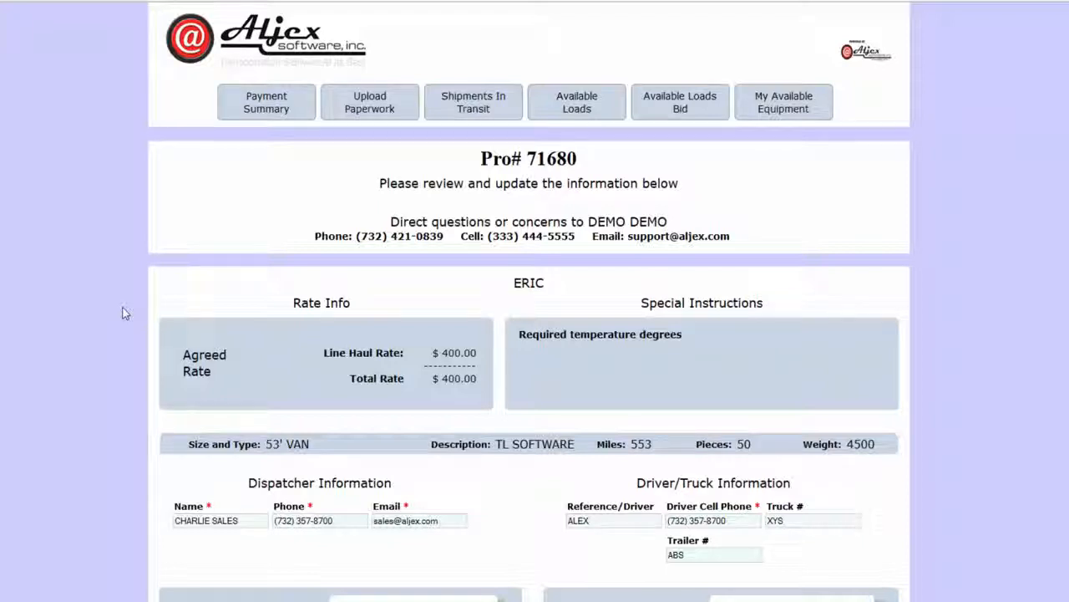
Review the driver reference and required driver cell phone fields on the carrier portal.
{"action": "scroll", "coordinate": [123, 314], "scroll_direction": "down", "scroll_amount": 5}
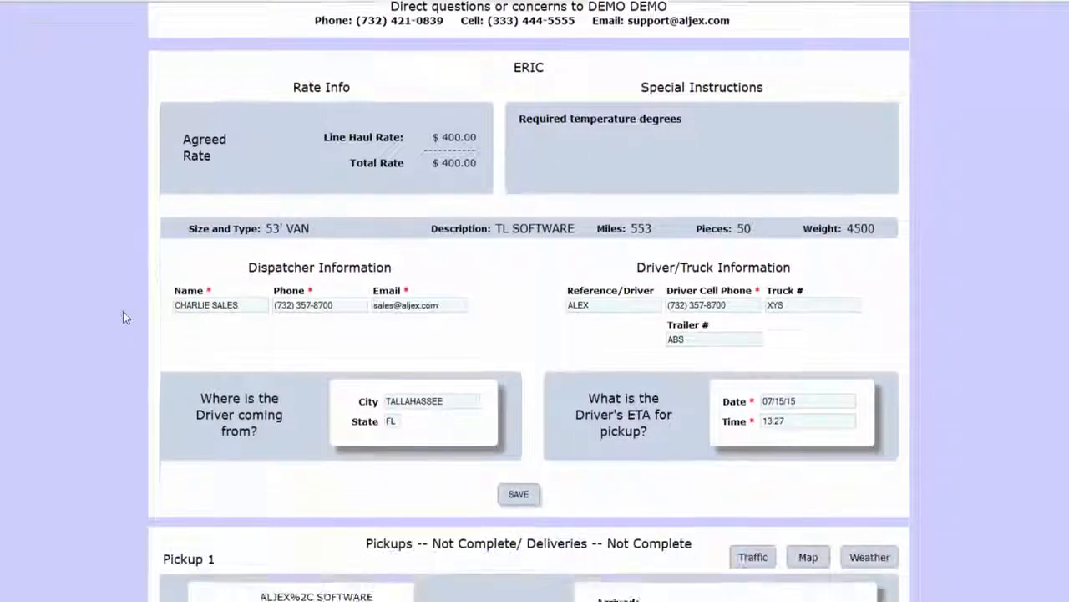
{"action": "scroll", "coordinate": [122, 314], "scroll_direction": "down", "scroll_amount": 1}
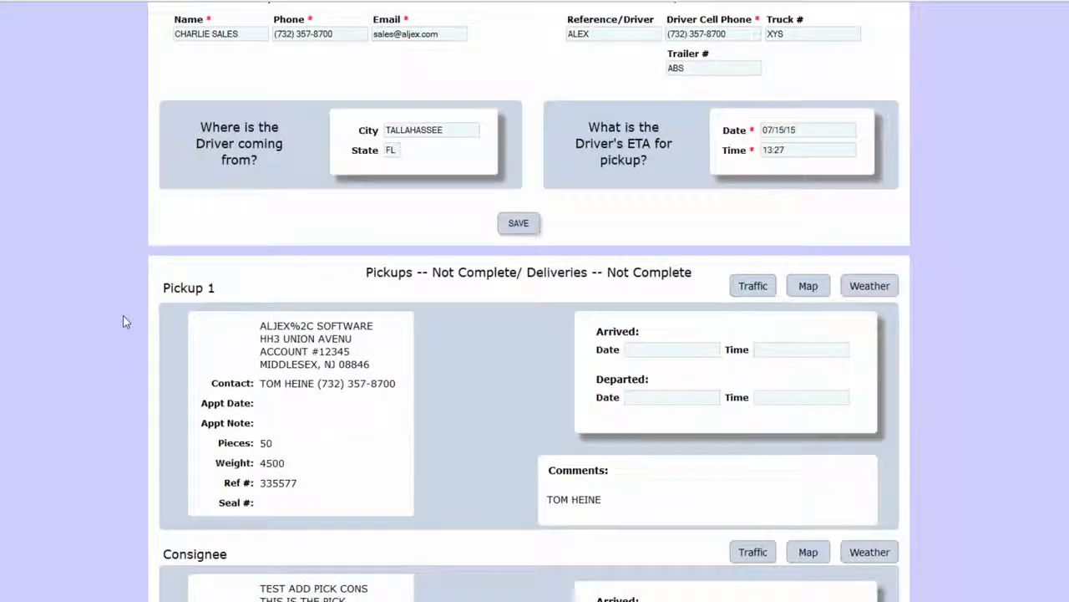
{"action": "scroll", "coordinate": [122, 315], "scroll_direction": "up", "scroll_amount": 1}
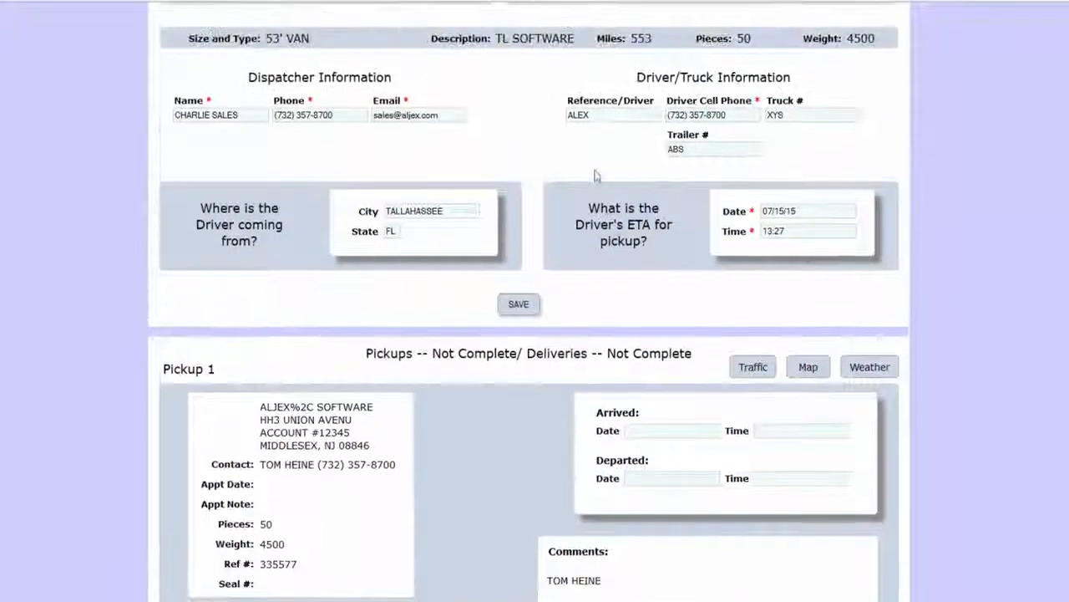
{"action": "left_click", "coordinate": [618, 114]}
{"action": "mouse_move", "coordinate": [618, 115]}
{"action": "left_mouse_down"}
{"action": "mouse_move", "coordinate": [576, 111]}
{"action": "mouse_move", "coordinate": [630, 113]}
{"action": "left_mouse_up"}
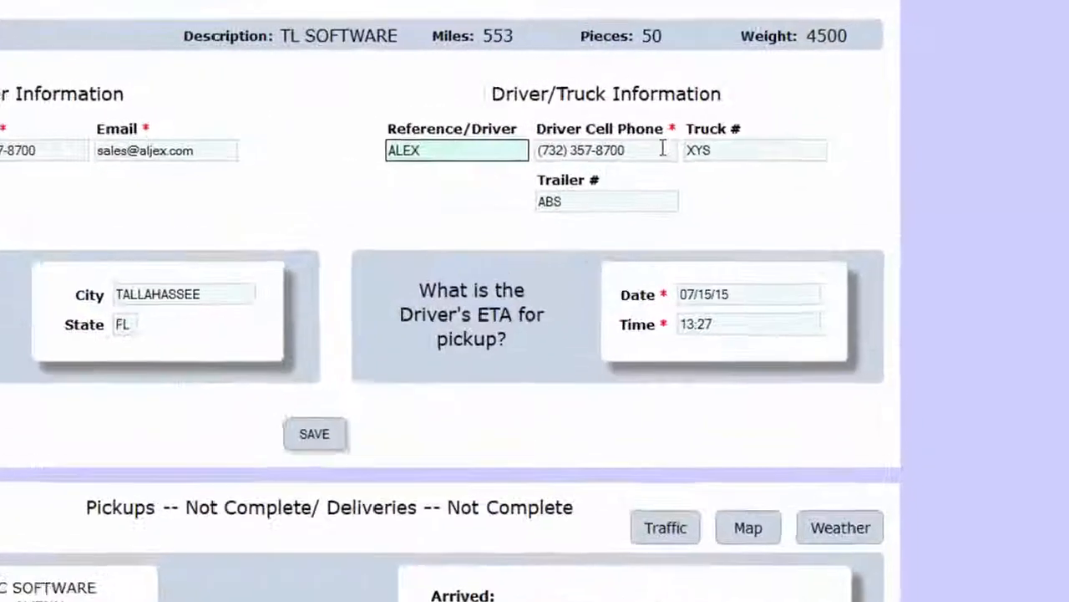
{"action": "left_click_drag", "start_coordinate": [742, 115], "coordinate": [681, 112]}
{"action": "left_click_drag", "start_coordinate": [462, 174], "coordinate": [619, 149]}
{"action": "left_click", "coordinate": [620, 153]}
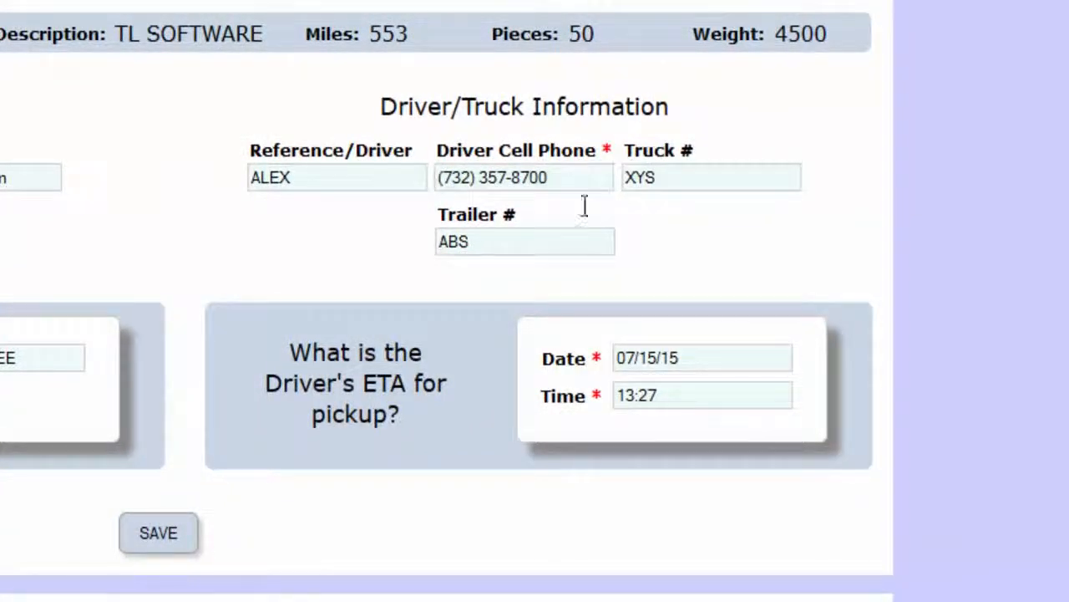
Set the pickup ETA to 07/15/15 at 13:27 and show the Pickup 1 and Consignee stops.
{"action": "left_click", "coordinate": [568, 352]}
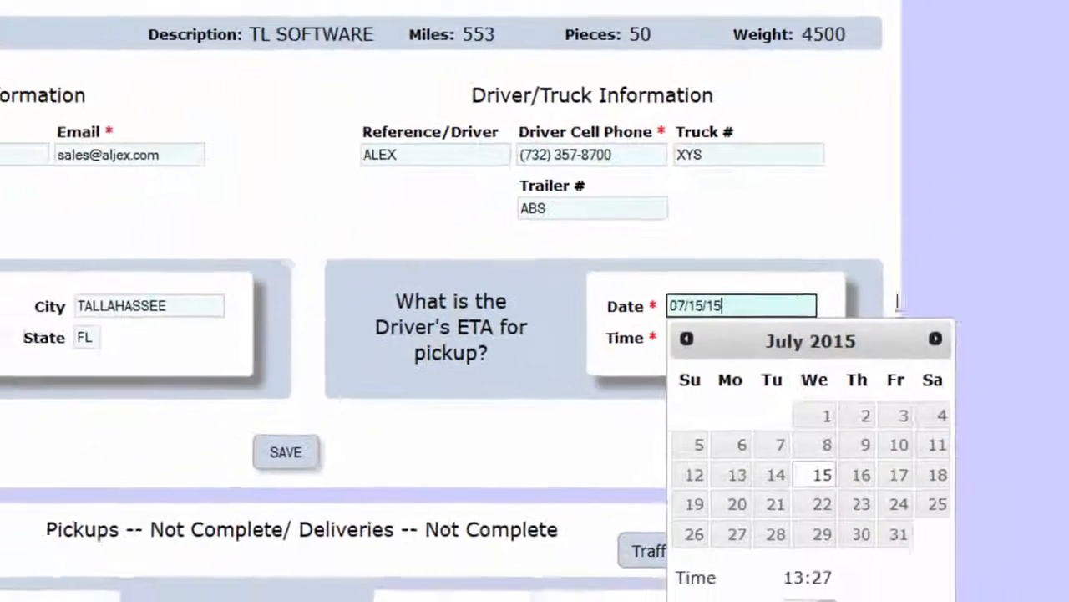
{"action": "left_click", "coordinate": [656, 401]}
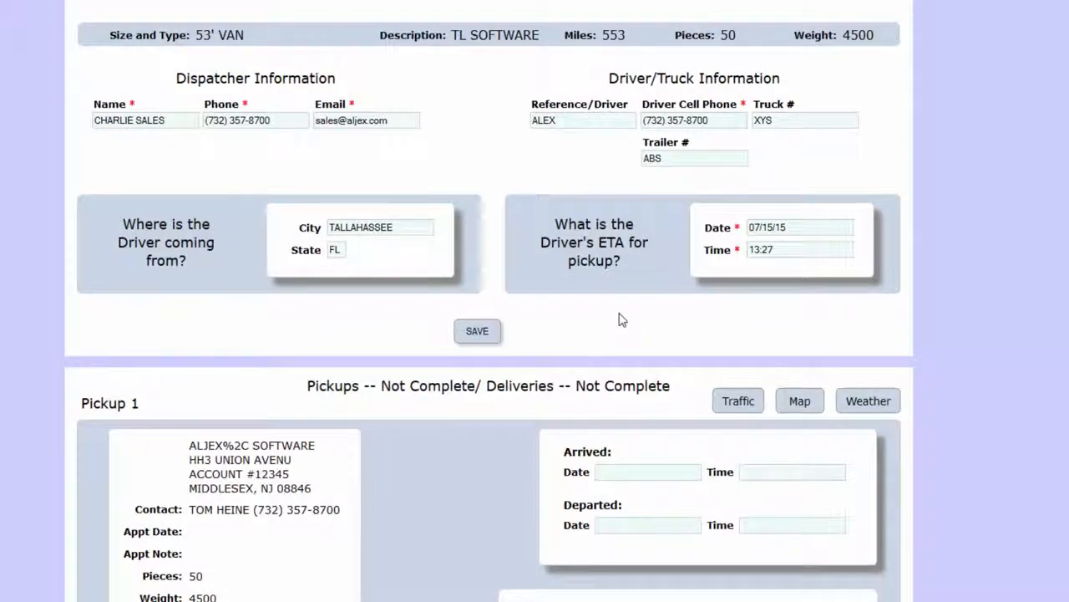
{"action": "scroll", "coordinate": [478, 323], "scroll_direction": "down", "scroll_amount": 4}
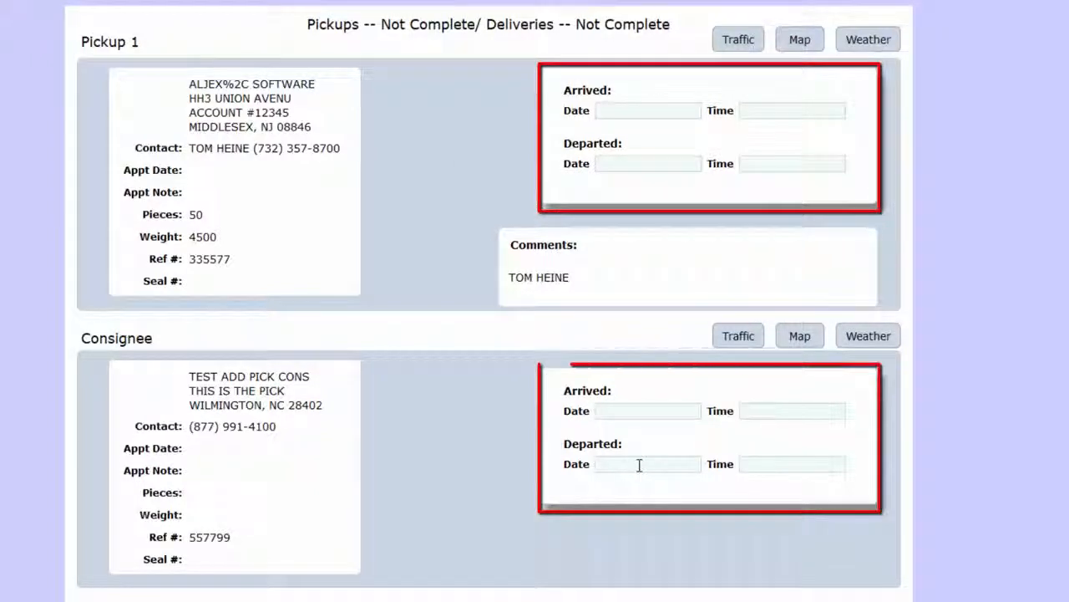
Record Pickup 1 arrival and departure as now, 08/25/15 13:20.
{"action": "left_click", "coordinate": [635, 112]}
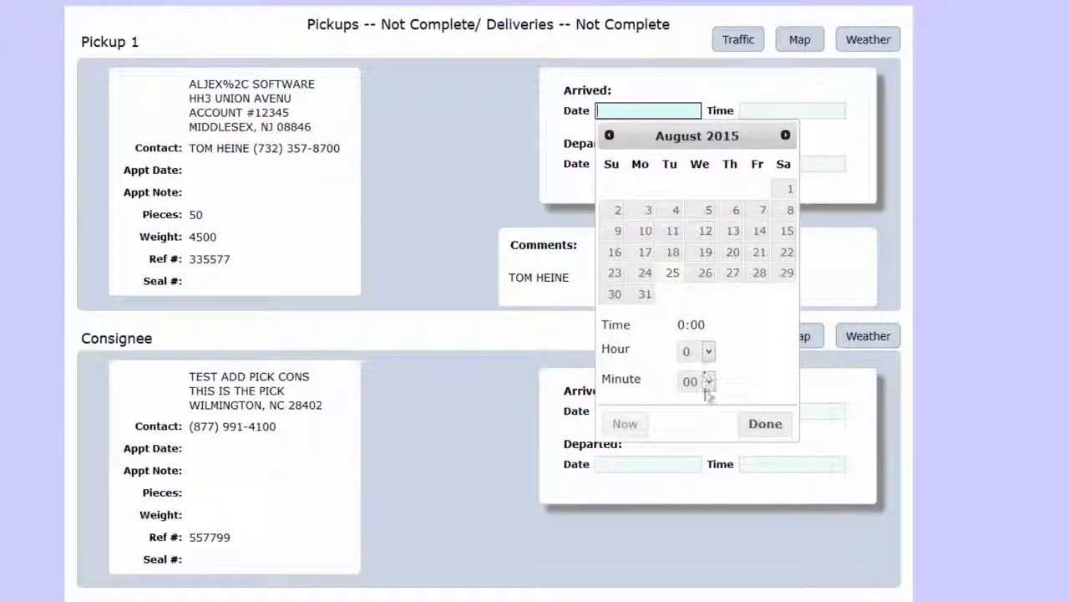
{"action": "left_click", "coordinate": [628, 429]}
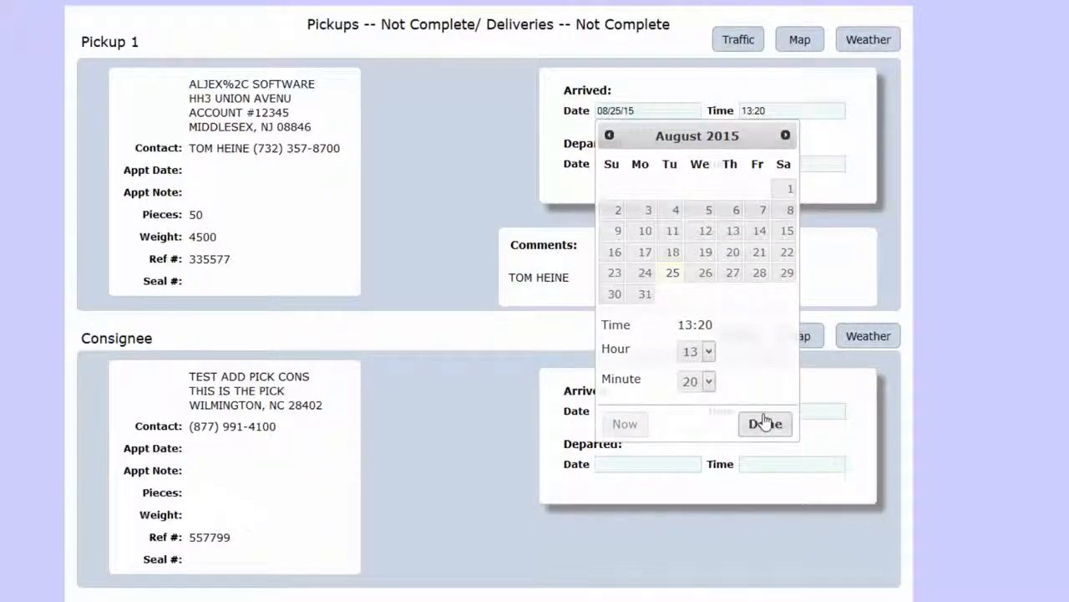
{"action": "left_click", "coordinate": [763, 424]}
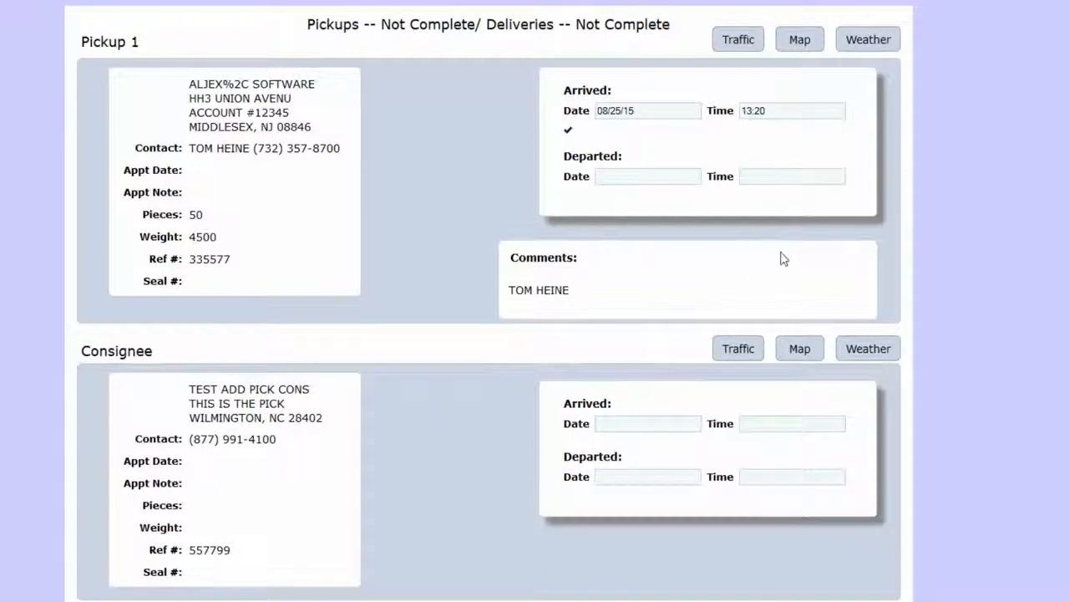
{"action": "left_click", "coordinate": [627, 176]}
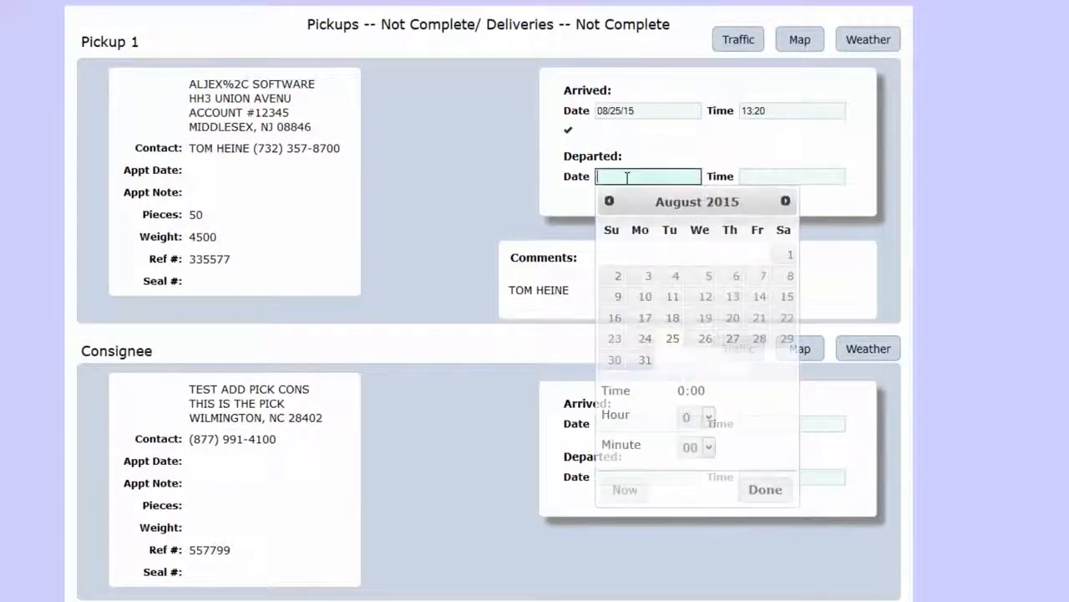
{"action": "left_click", "coordinate": [628, 491]}
{"action": "left_click", "coordinate": [764, 490]}
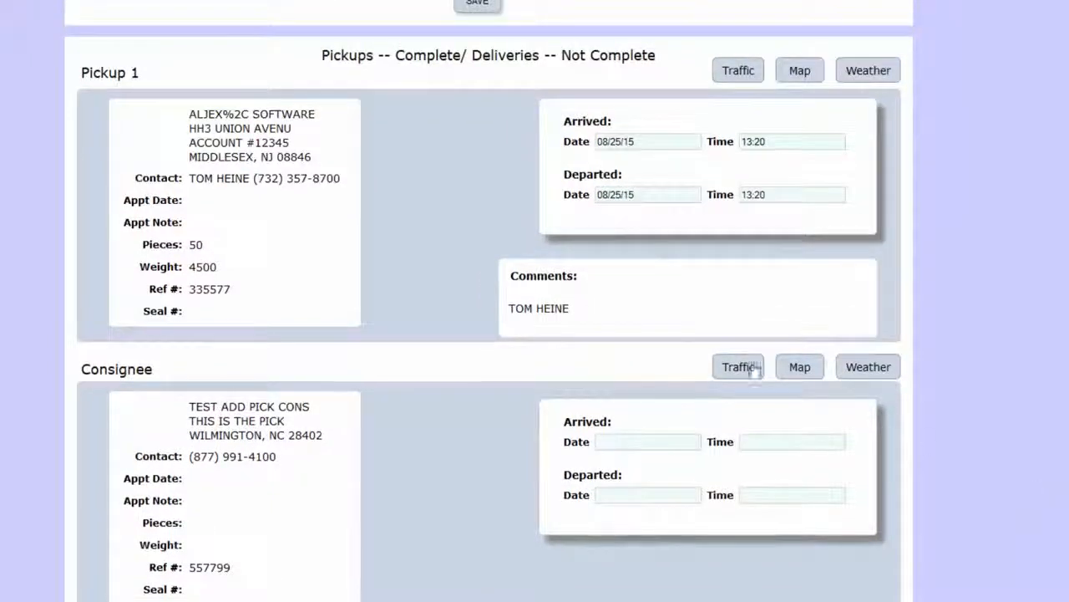
{"action": "scroll", "coordinate": [449, 287], "scroll_direction": "up", "scroll_amount": 2}
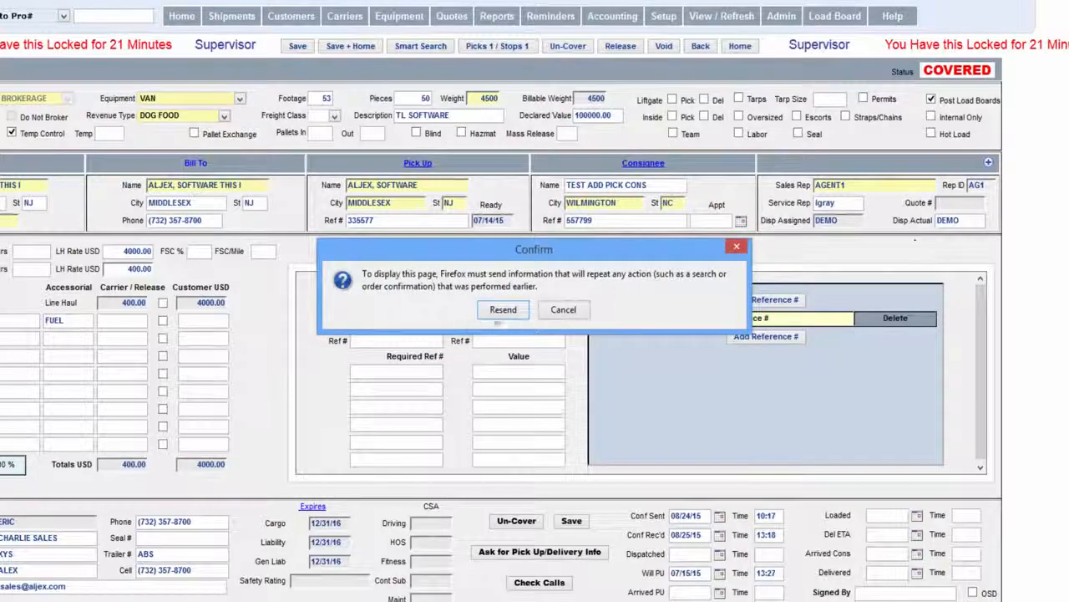
Reload the load record and highlight its LOADED status, with Loaded and Arrived PU at 08/25/15 13:20.
{"action": "left_click", "coordinate": [499, 323]}
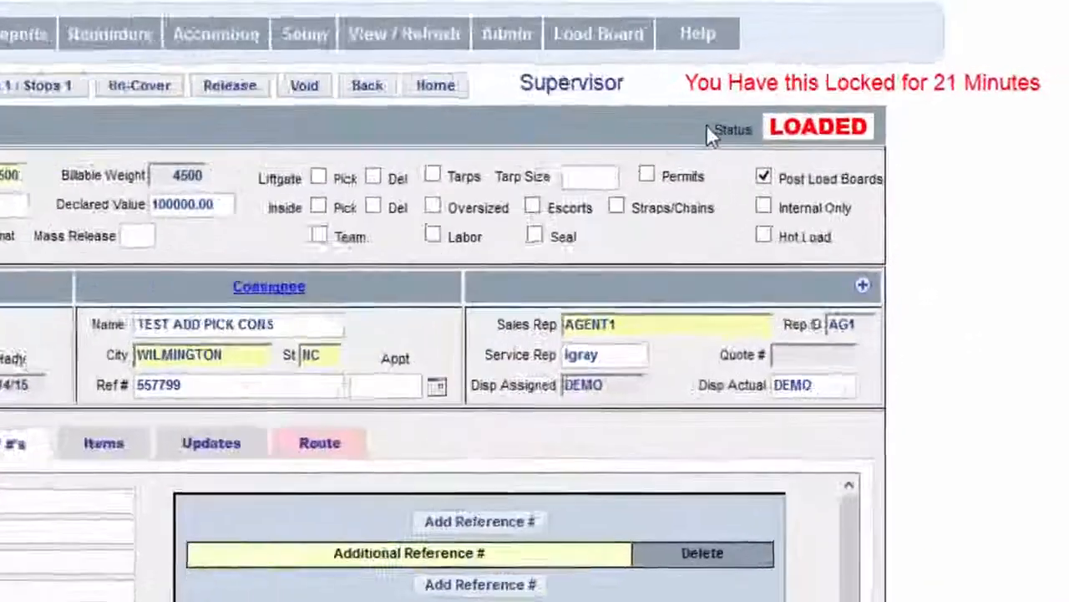
{"action": "left_click_drag", "start_coordinate": [706, 133], "coordinate": [874, 128]}
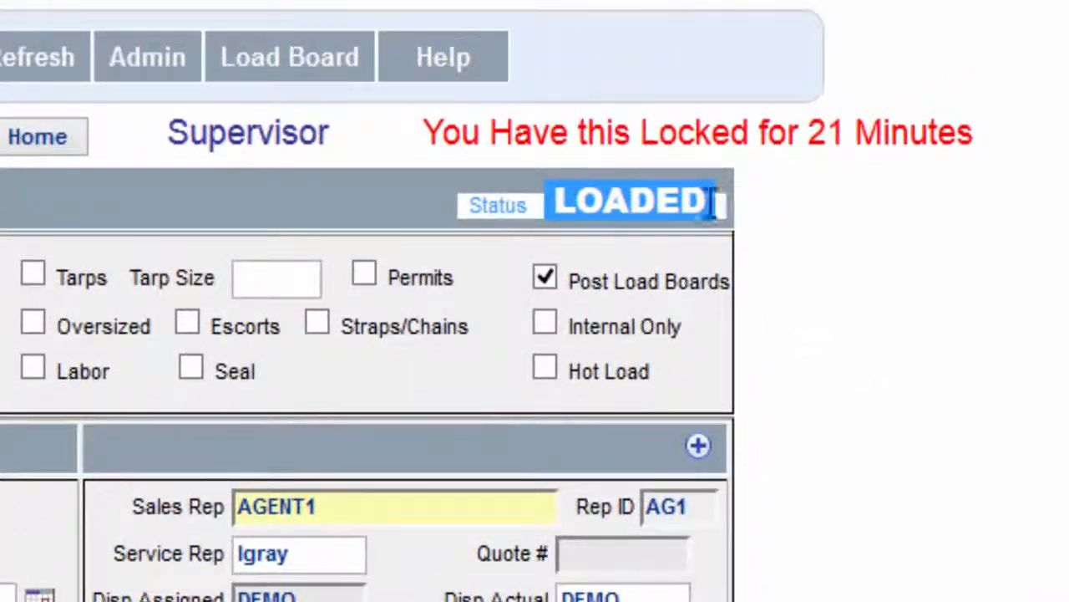
{"action": "left_click_drag", "start_coordinate": [705, 128], "coordinate": [864, 114]}
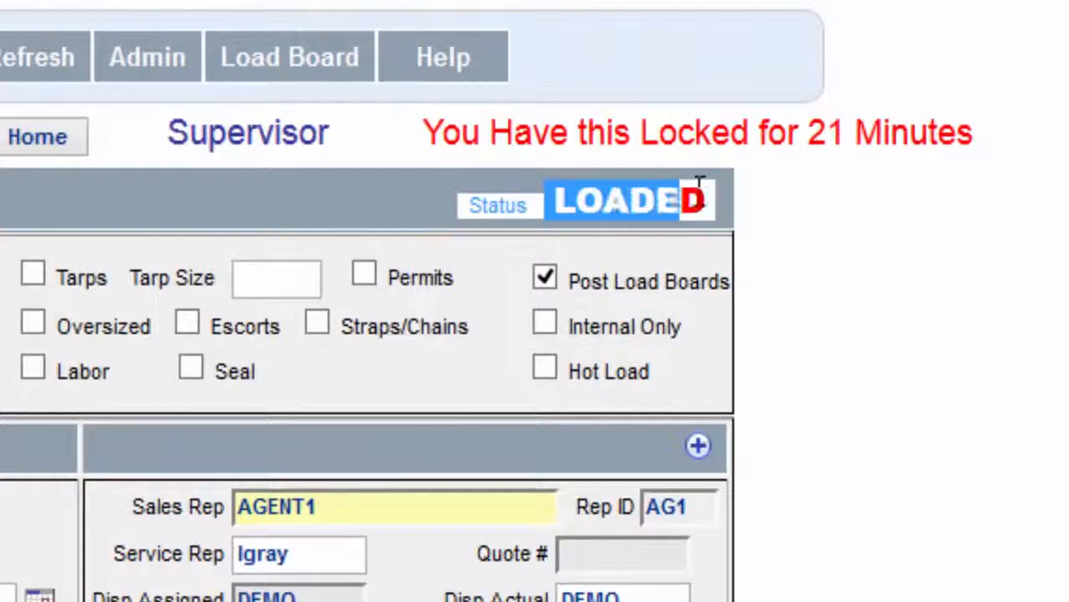
{"action": "left_click_drag", "start_coordinate": [700, 191], "coordinate": [469, 188]}
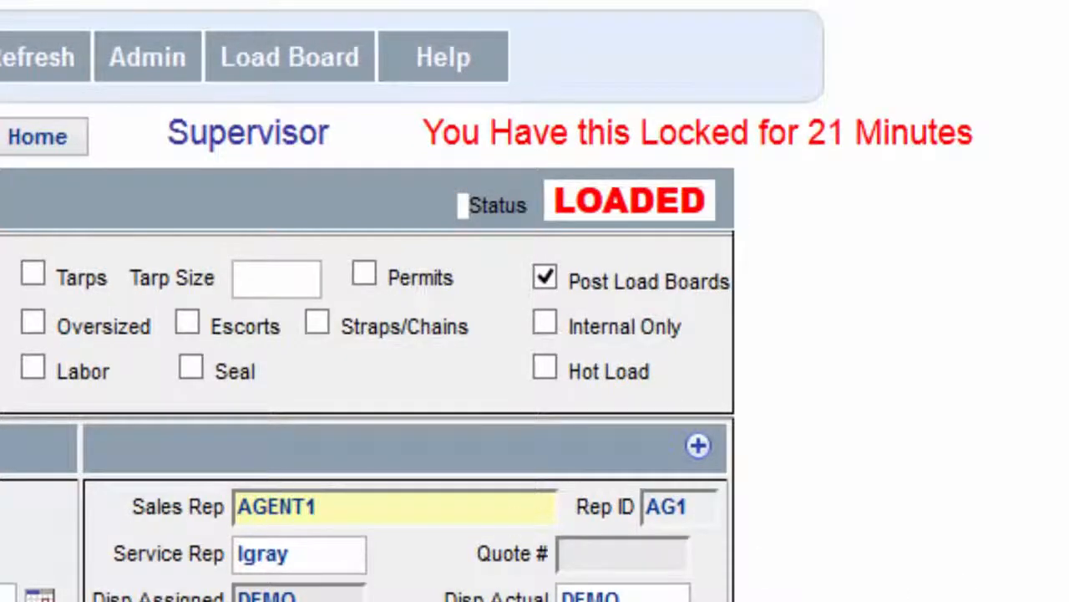
{"action": "scroll", "coordinate": [334, 388], "scroll_direction": "down", "scroll_amount": 15}
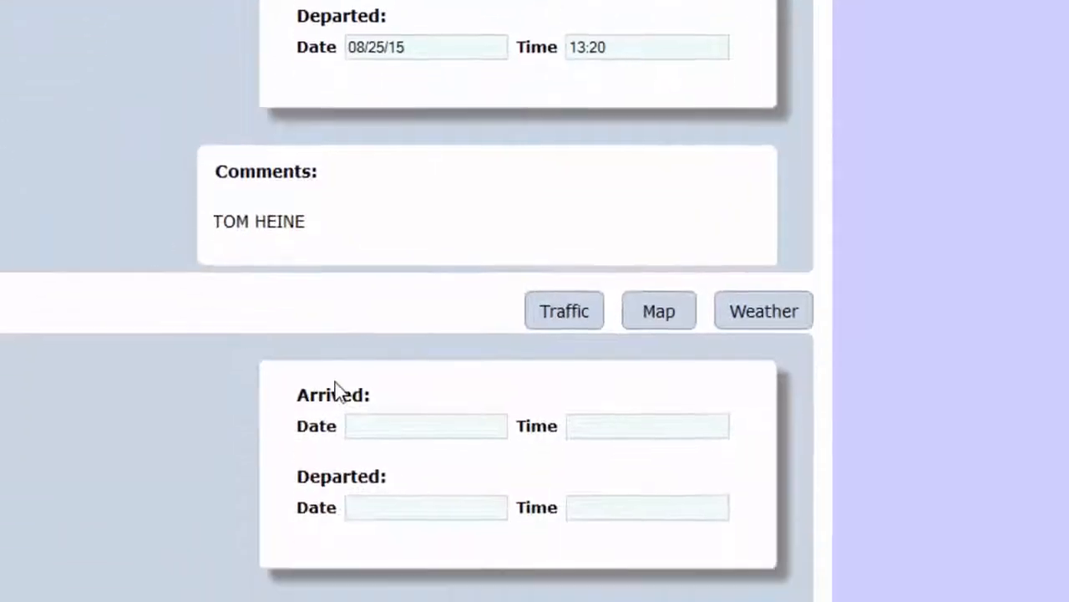
Set the Consignee stop's Arrived and Departed times to now, 08/25/15 13:20.
{"action": "scroll", "coordinate": [334, 388], "scroll_direction": "down", "scroll_amount": 4}
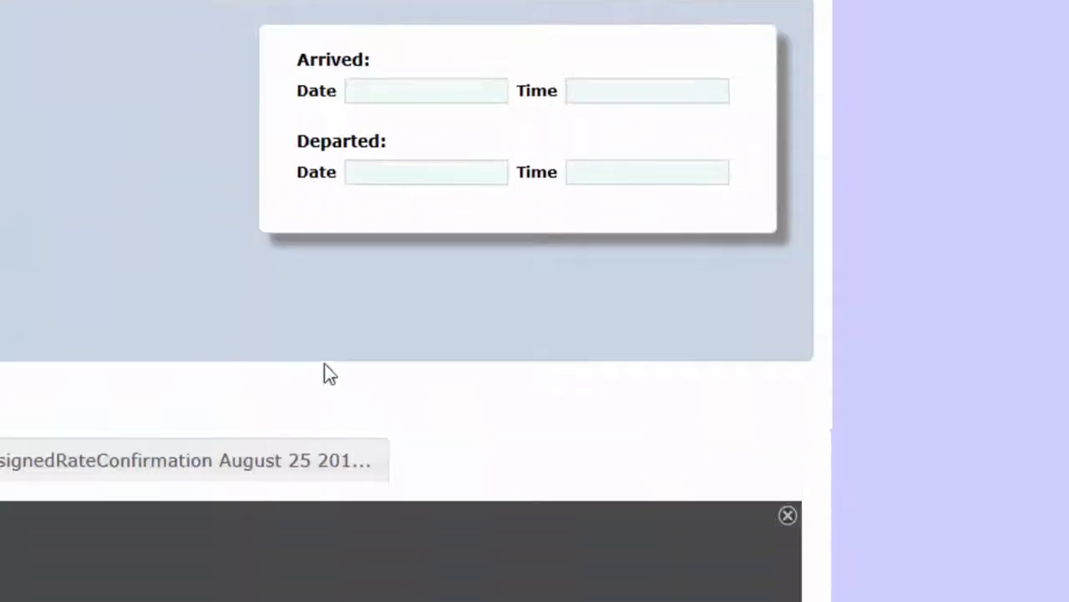
{"action": "left_click", "coordinate": [380, 90]}
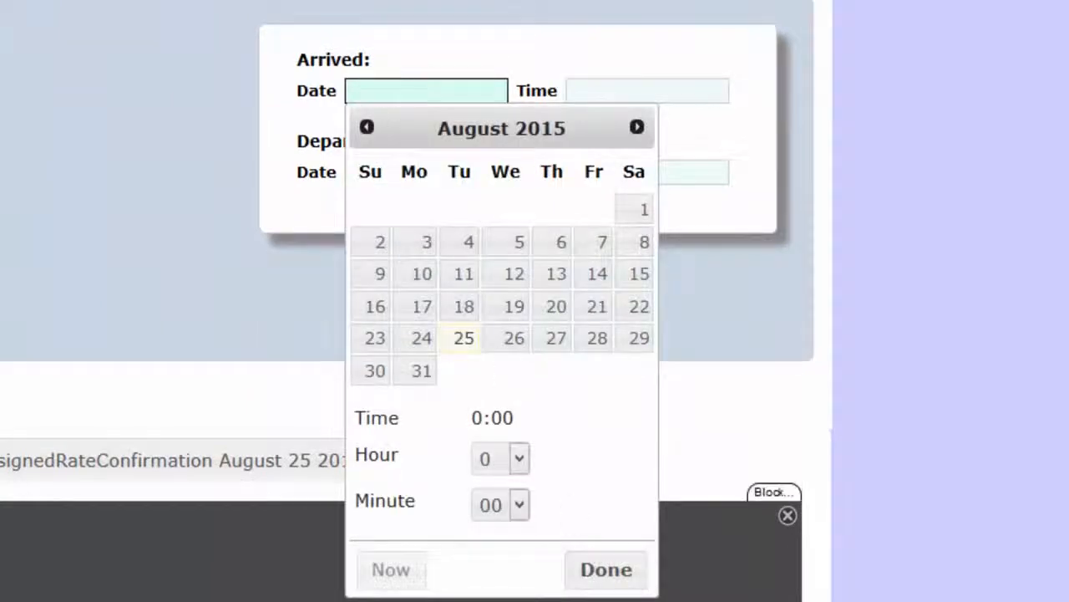
{"action": "left_click", "coordinate": [384, 578]}
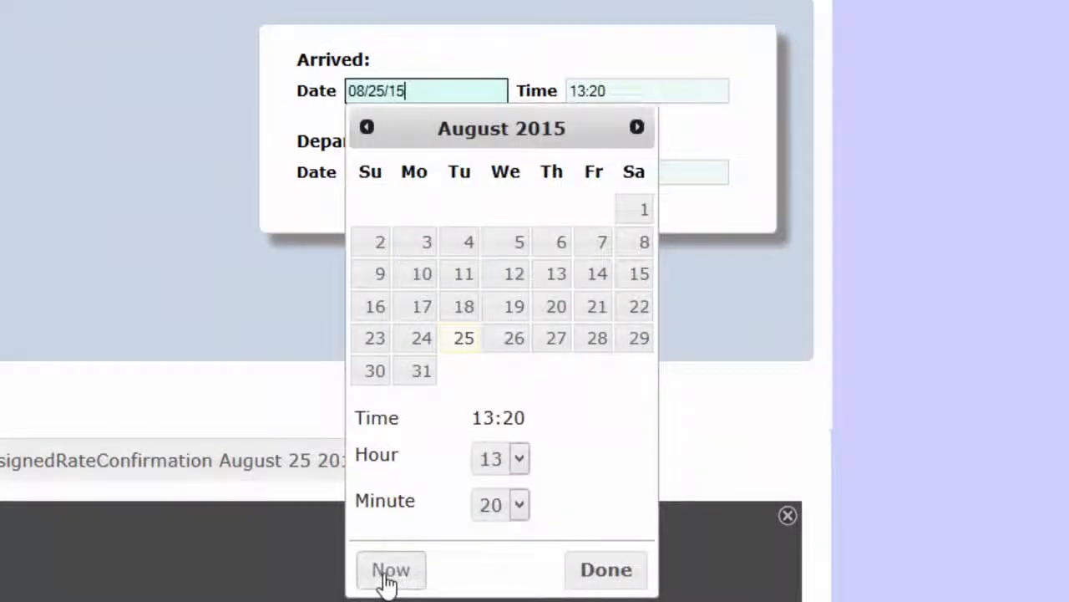
{"action": "left_click", "coordinate": [617, 576]}
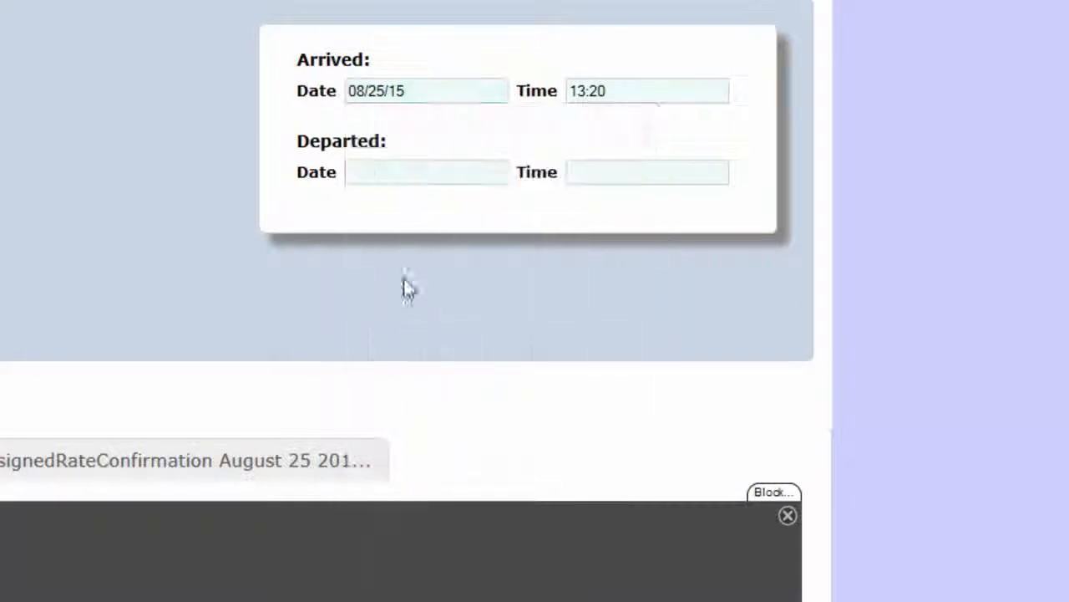
{"action": "left_click", "coordinate": [375, 201]}
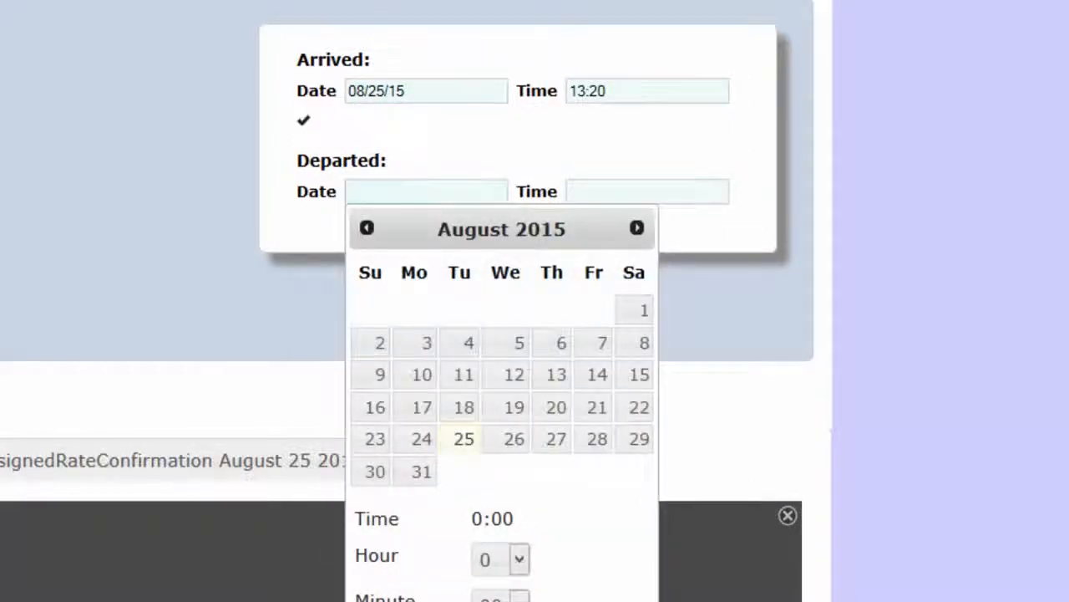
{"action": "left_click", "coordinate": [384, 597]}
{"action": "left_click", "coordinate": [151, 258]}
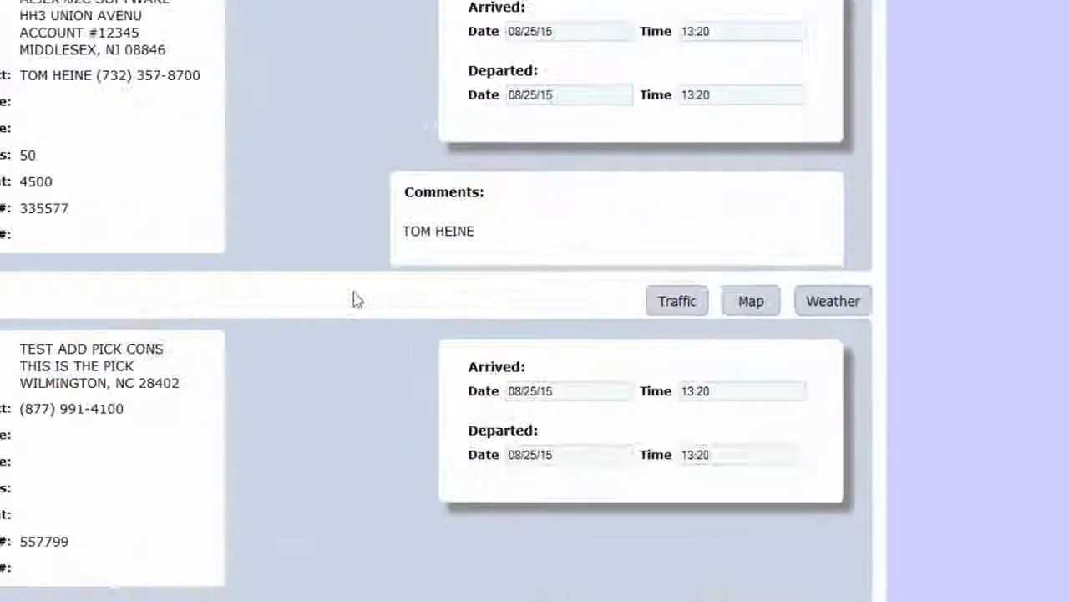
Reload the load record with F5, confirming the resend of form data.
{"action": "scroll", "coordinate": [219, 133], "scroll_direction": "up", "scroll_amount": 2}
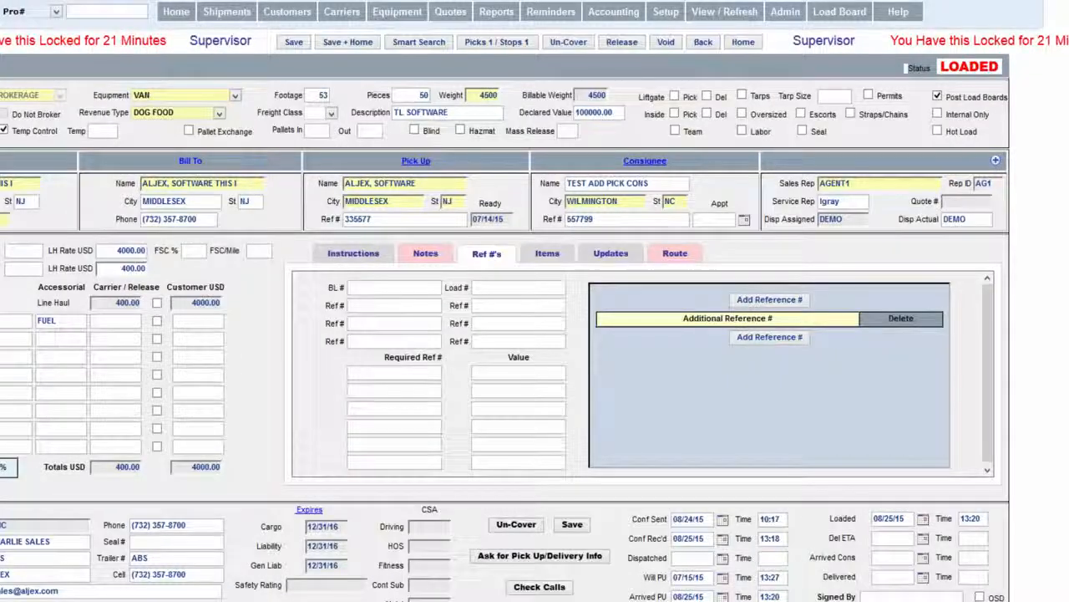
{"action": "key", "text": "F5"}
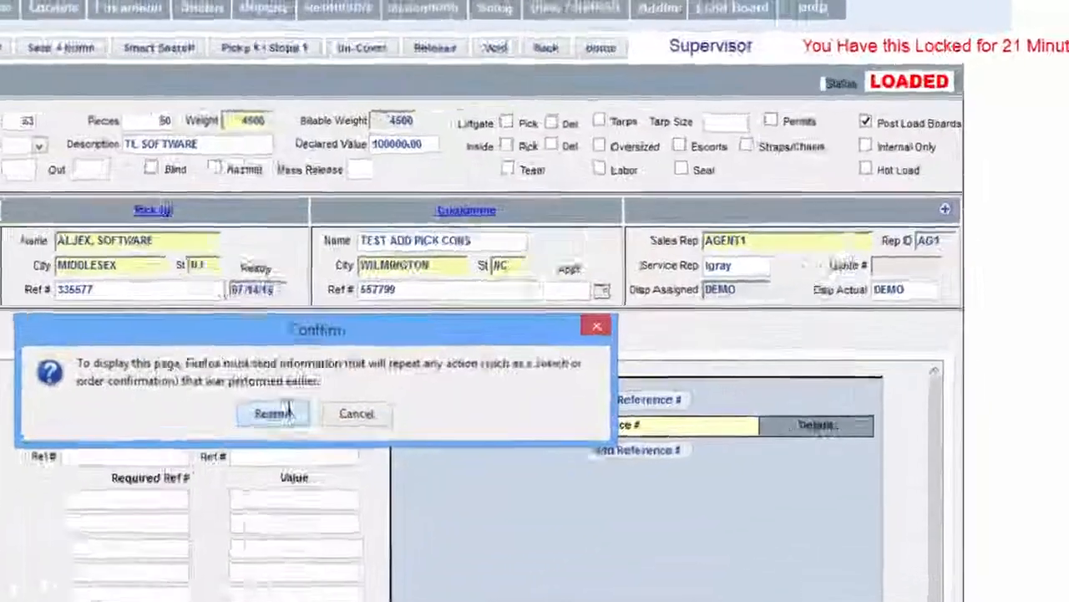
{"action": "left_click", "coordinate": [275, 413]}
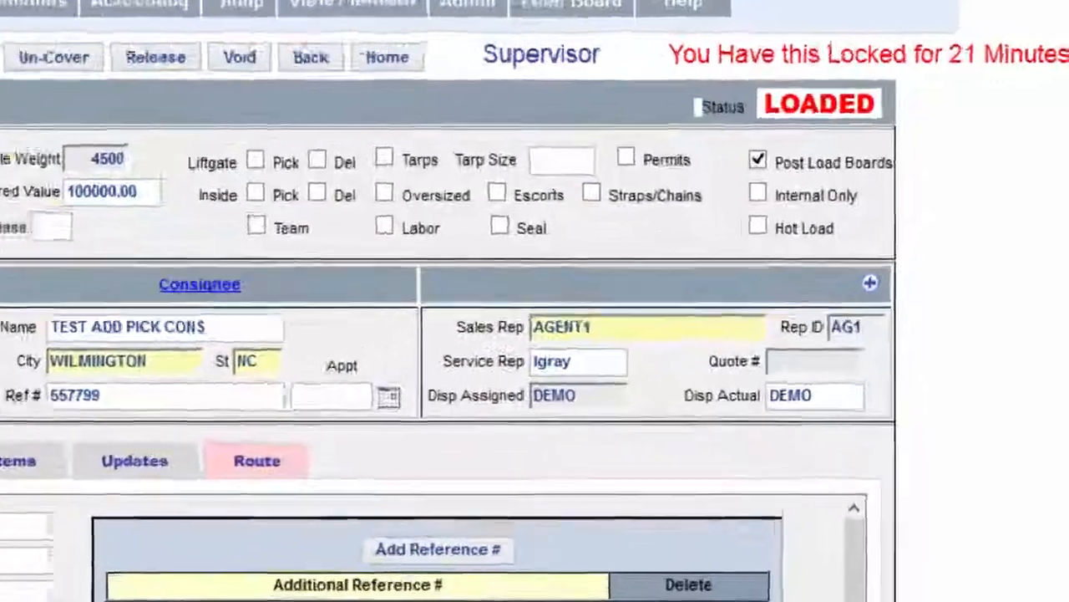